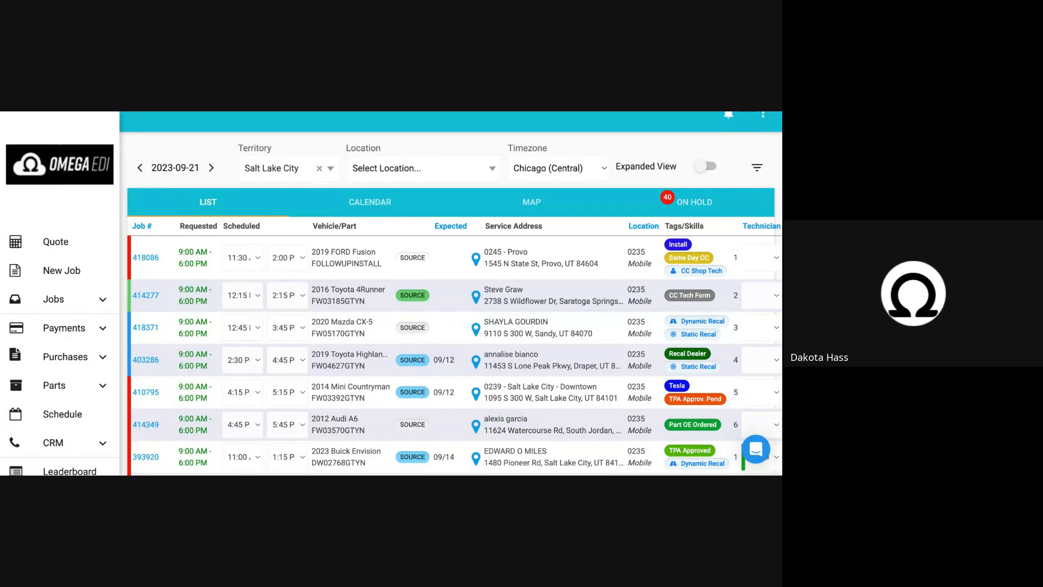
# Open the 2020 Mazda CX-5 job and bring up parts ordering for its FW05170GTYN windshield invoice item.
pyautogui.click(155, 328)
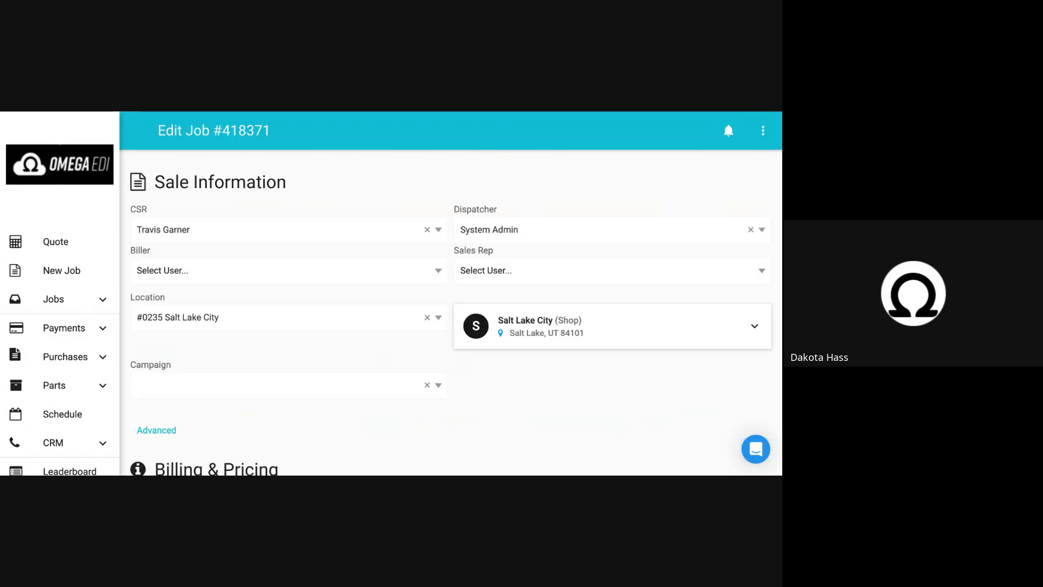
pyautogui.scroll(-15, 451, 294)
pyautogui.scroll(-10, 585, 178)
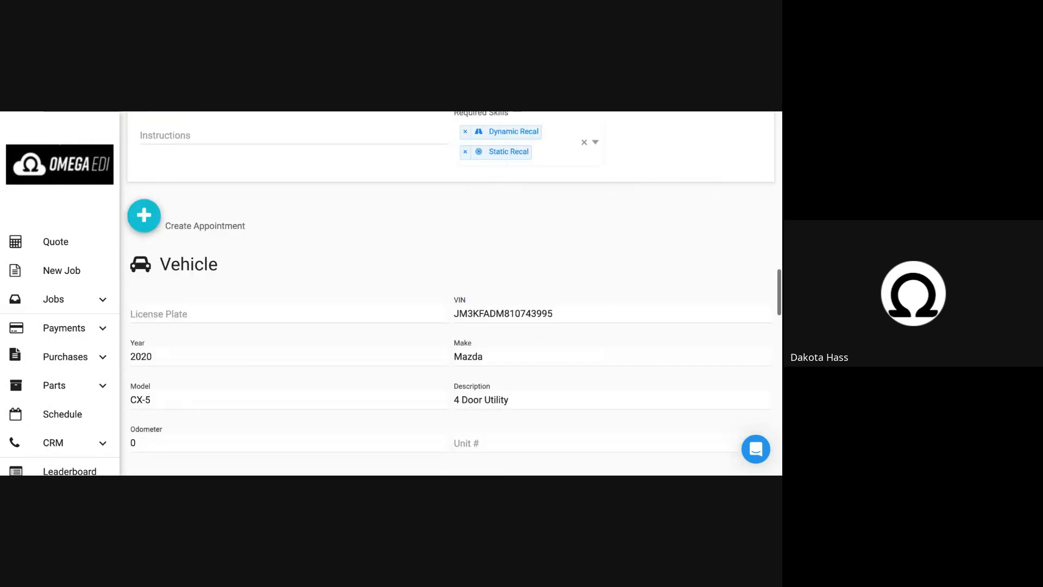
pyautogui.scroll(1, 585, 178)
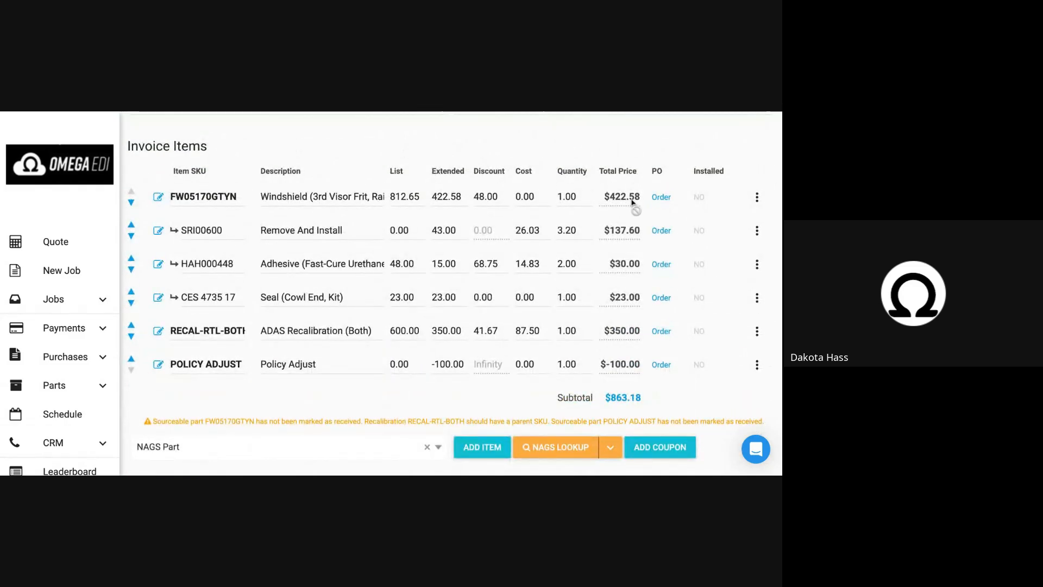
pyautogui.click(660, 198)
# Examine the requested items, in-house stock and the Mygrant, Pilkington and PGW listings for the windshield.
pyautogui.scroll(-1, 359, 286)
pyautogui.scroll(-10, 359, 287)
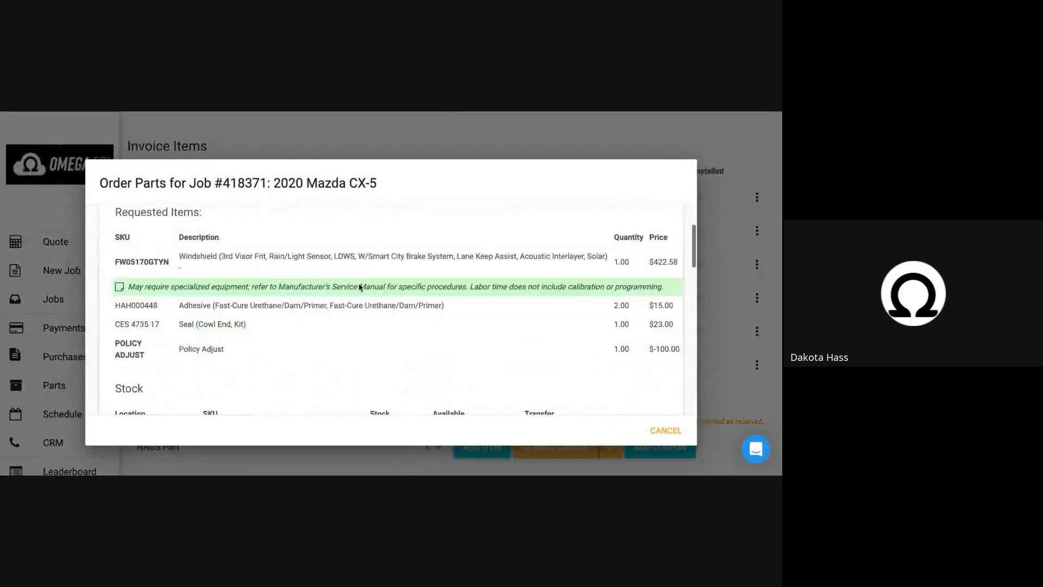
pyautogui.scroll(3, 359, 286)
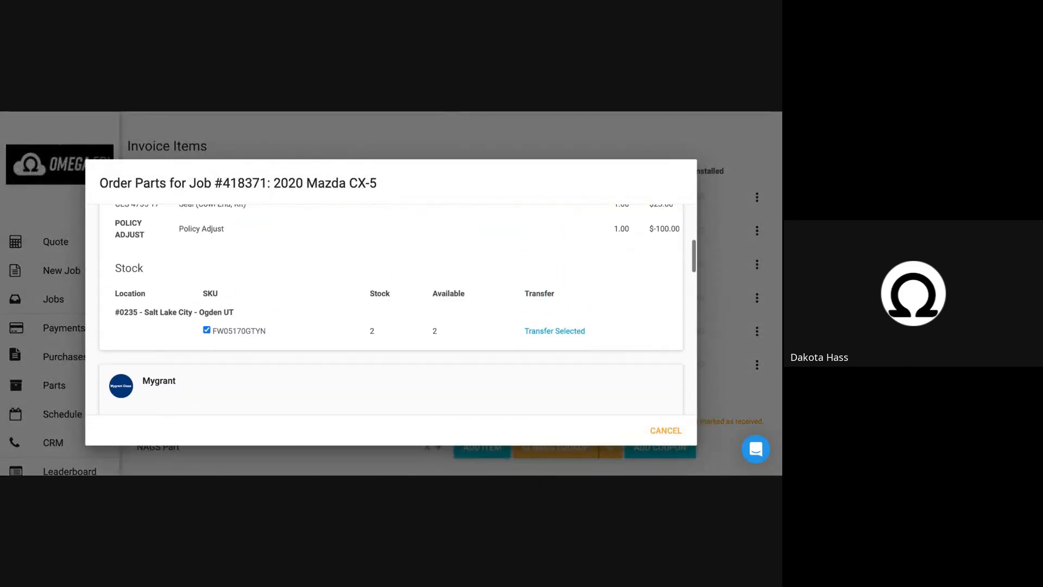
pyautogui.scroll(-4, 359, 287)
pyautogui.scroll(-3, 395, 302)
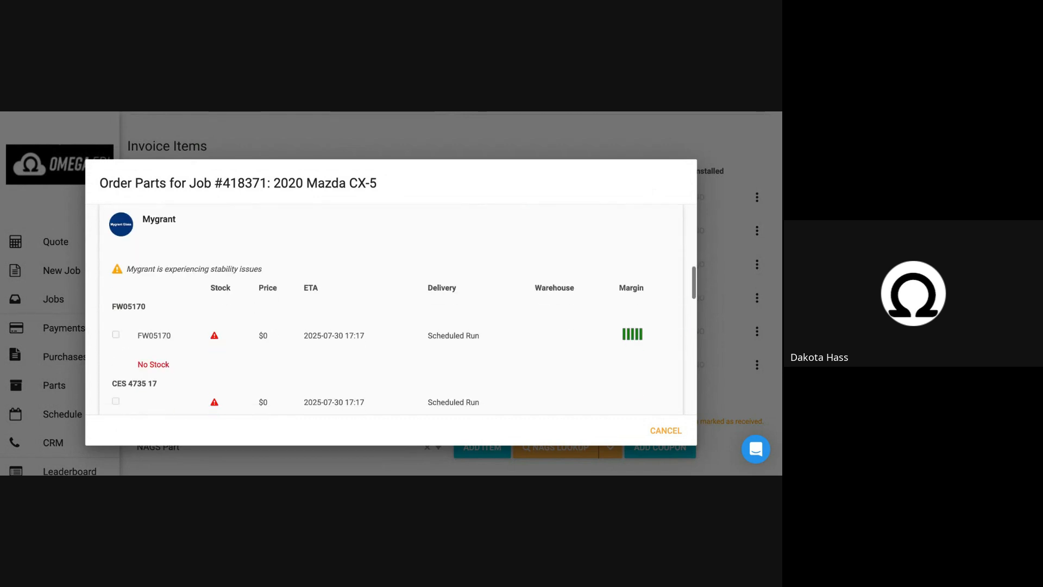
pyautogui.scroll(-3, 394, 302)
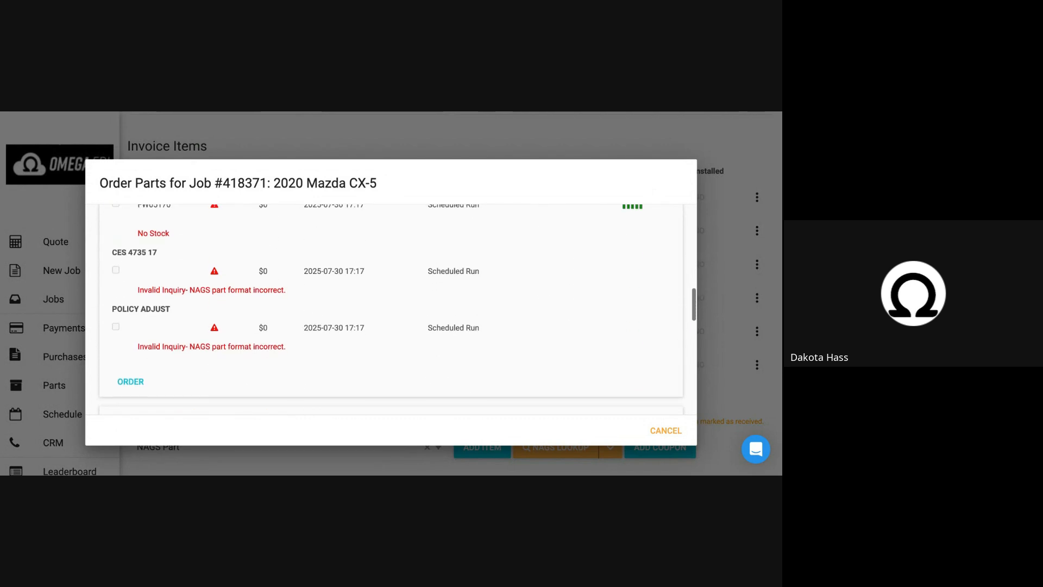
pyautogui.scroll(3, 394, 302)
pyautogui.scroll(-2, 395, 302)
pyautogui.scroll(-10, 394, 303)
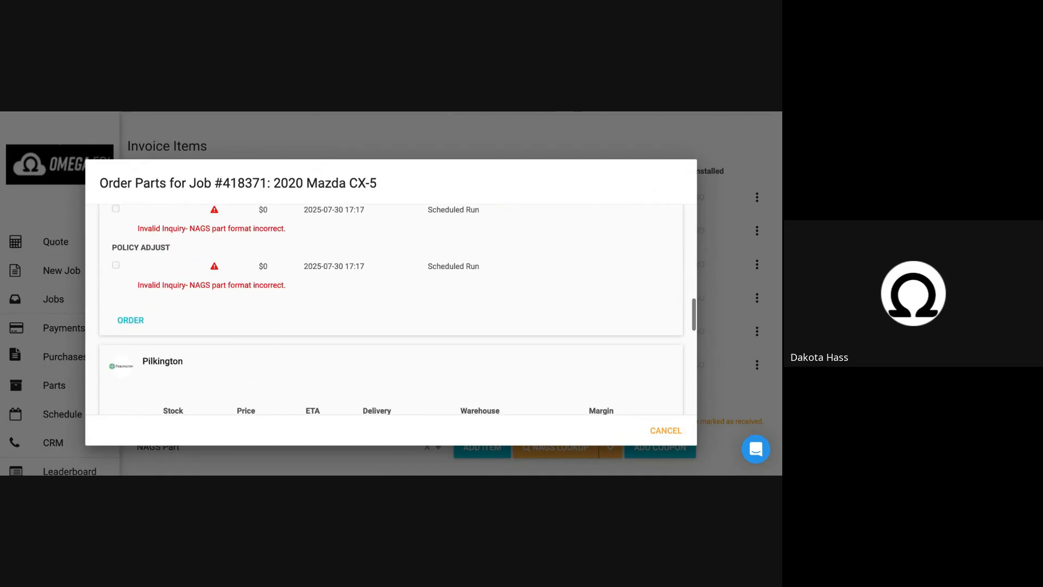
pyautogui.scroll(1, 395, 302)
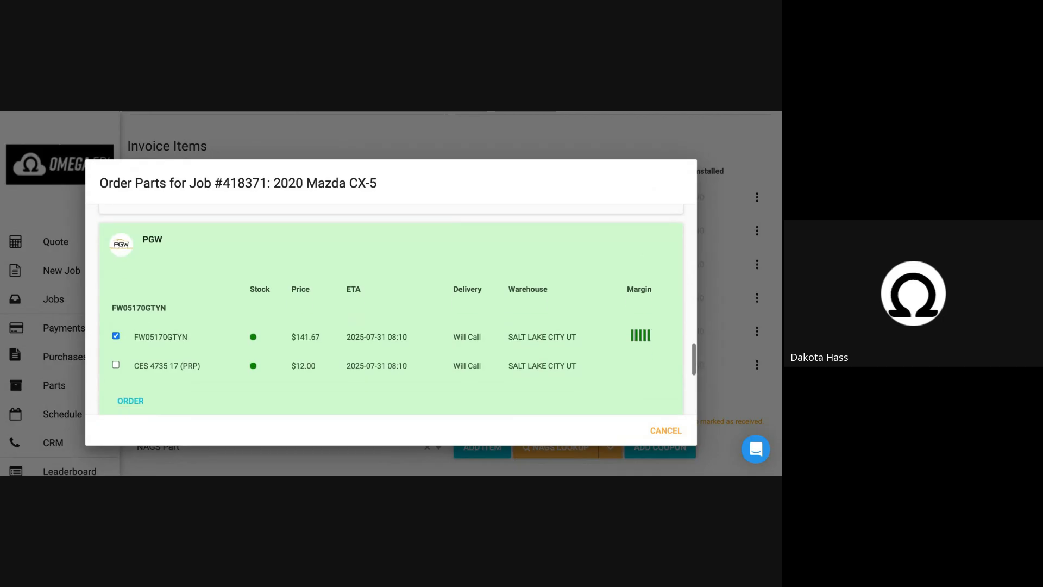
pyautogui.scroll(6, 182, 277)
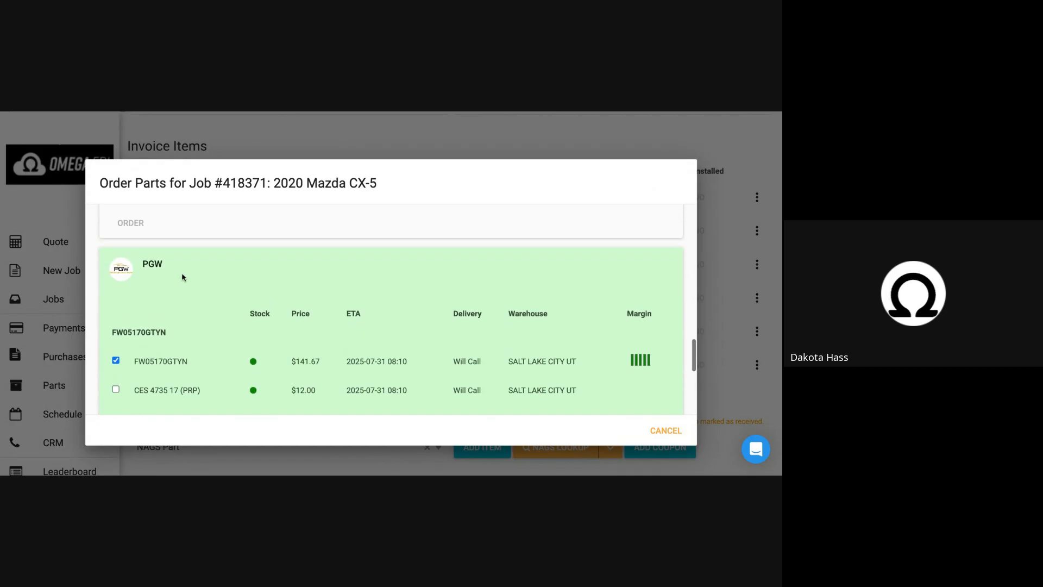
pyautogui.scroll(-7, 391, 310)
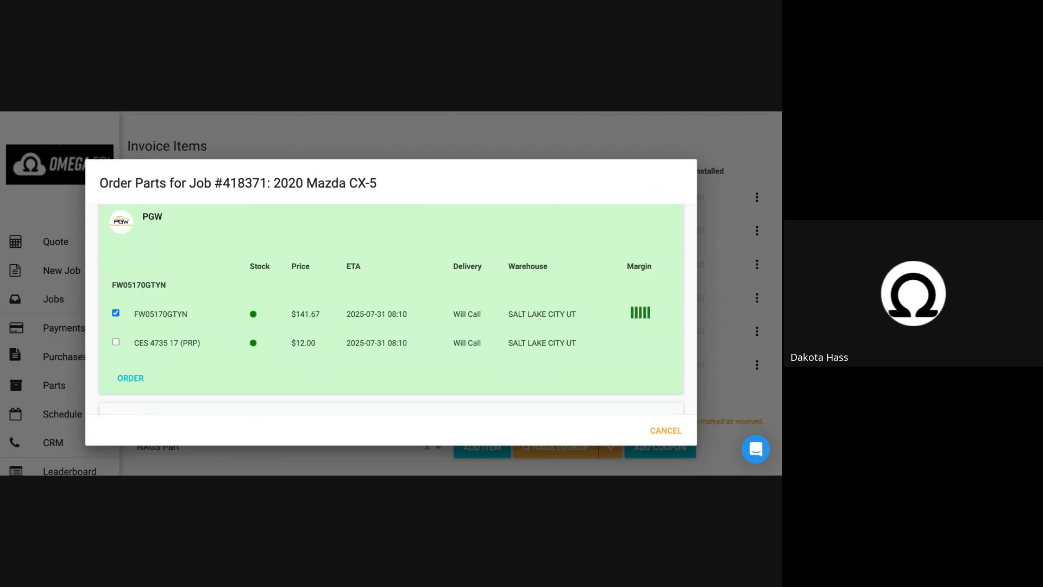
# Start a PGW purchase order for the FW05170GTYN windshield and change its shipping method to Scheduled Run.
pyautogui.click(115, 343)
pyautogui.click(130, 377)
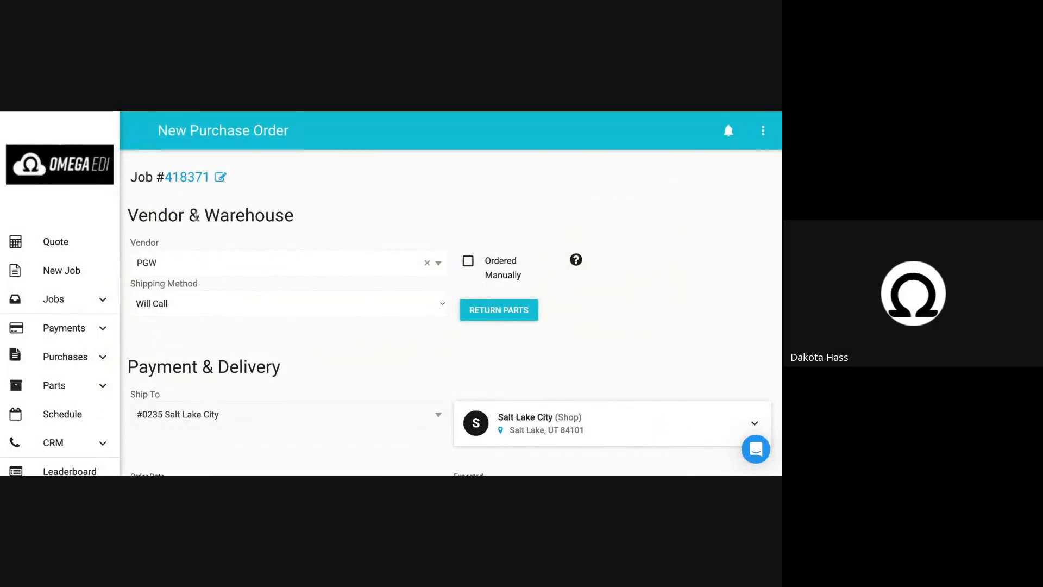
pyautogui.tripleClick(172, 219)
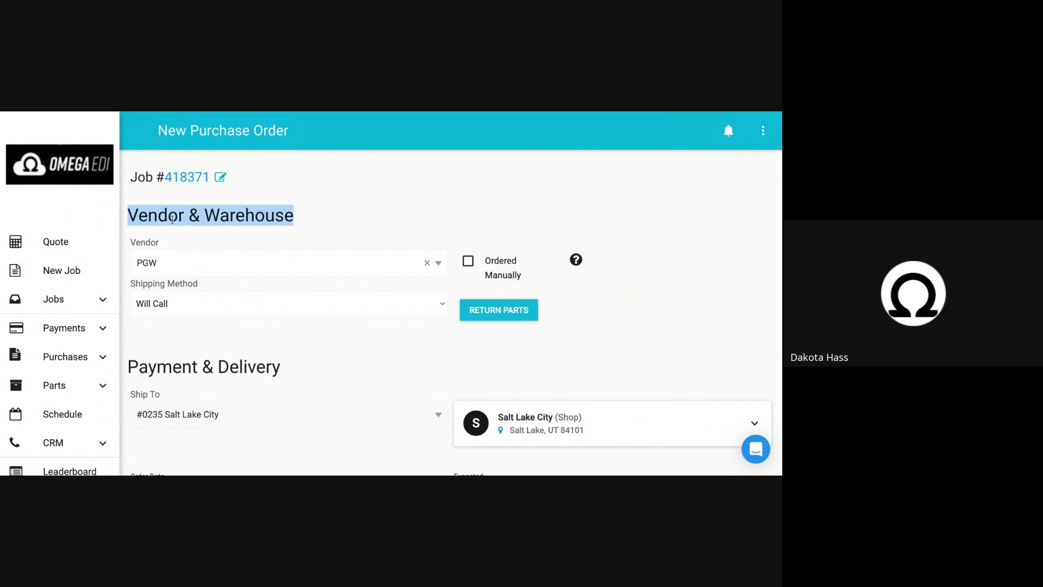
pyautogui.tripleClick(160, 289)
pyautogui.click(162, 303)
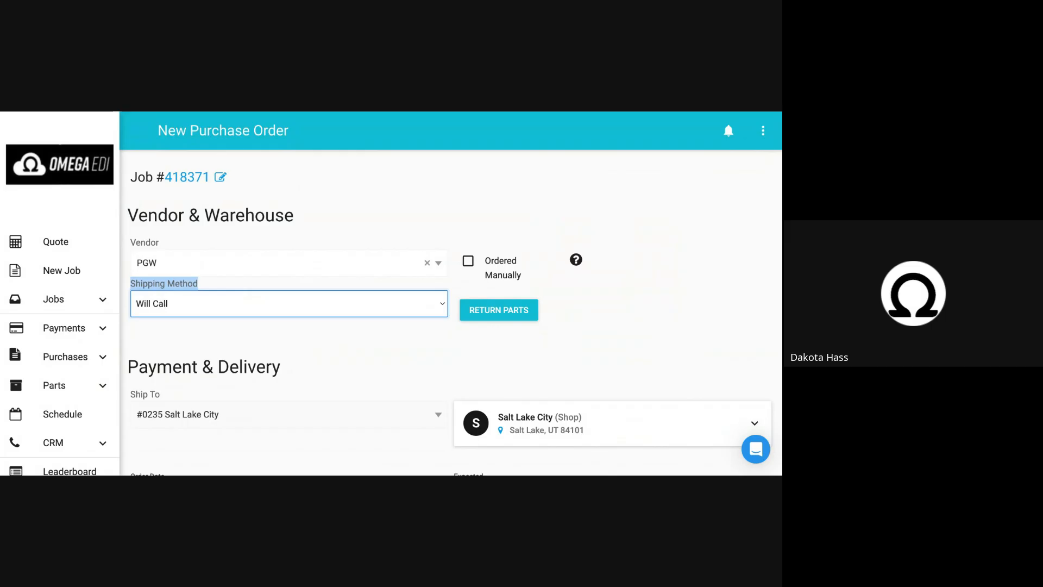
pyautogui.click(222, 340)
# Review the purchase order's delivery details and items, and set the shipping method back to Will Call.
pyautogui.scroll(-10, 222, 348)
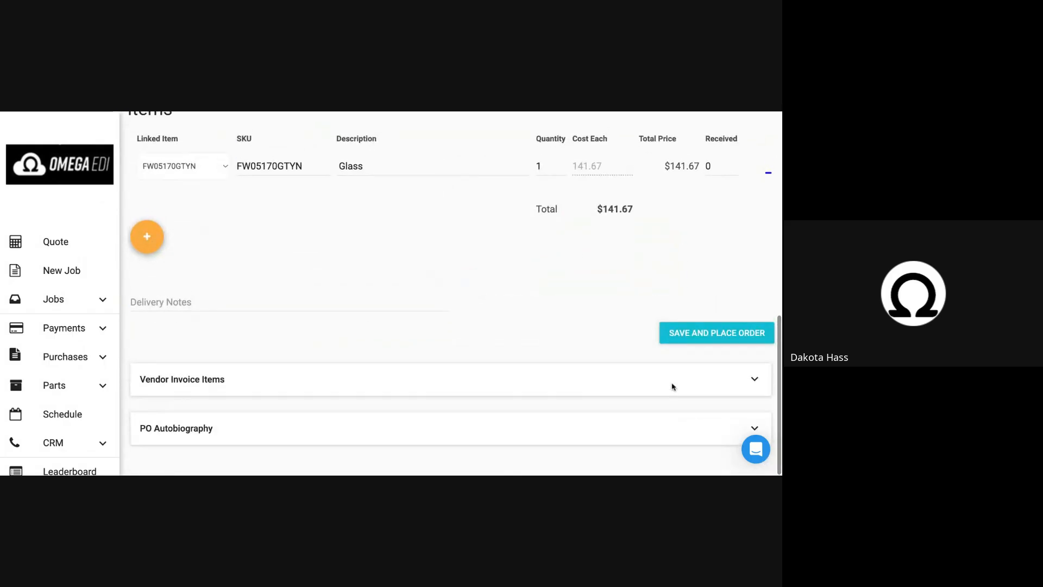
pyautogui.scroll(10, 352, 277)
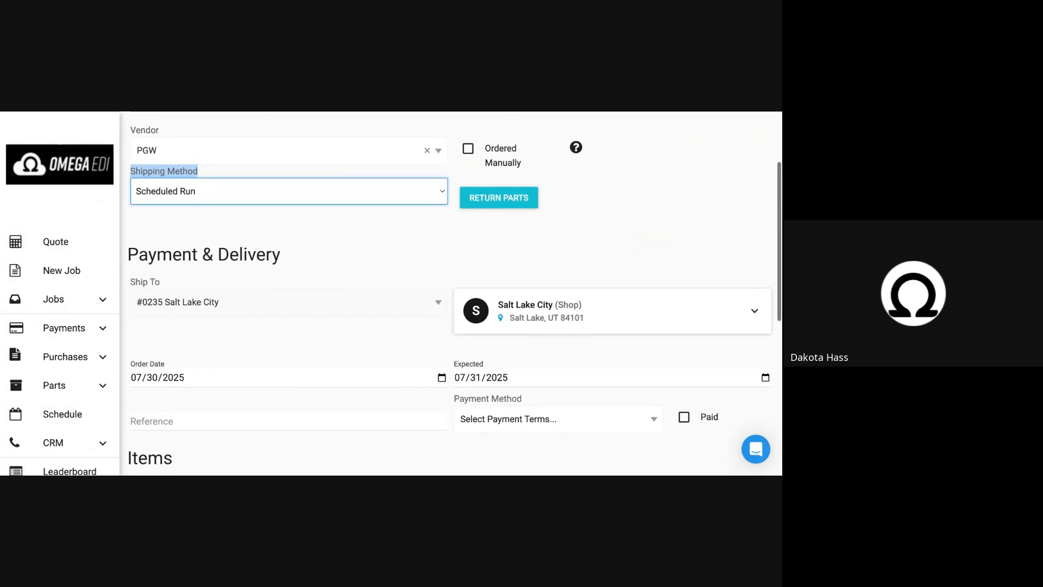
pyautogui.scroll(-8, 291, 268)
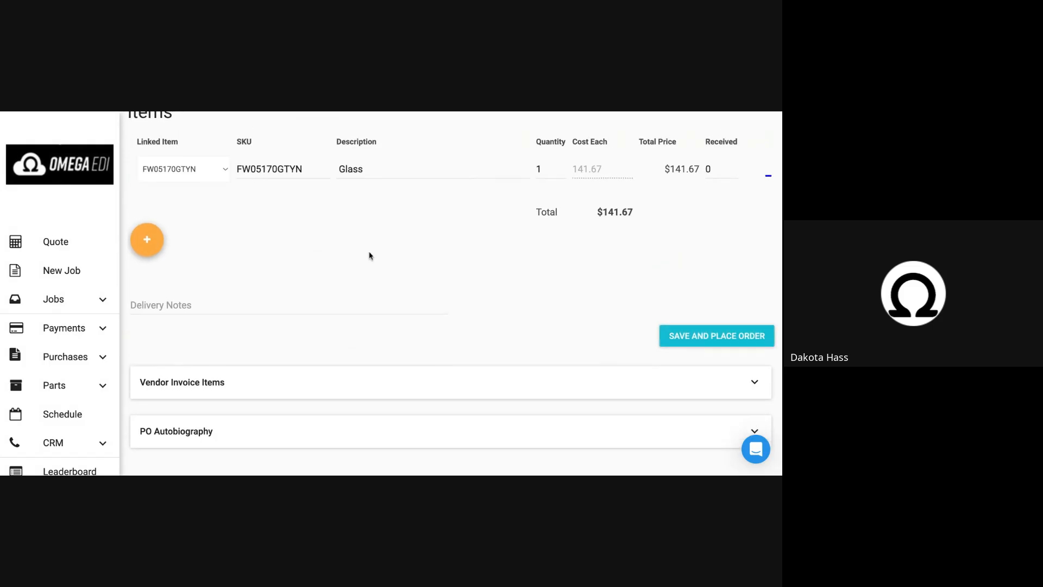
pyautogui.scroll(8, 370, 256)
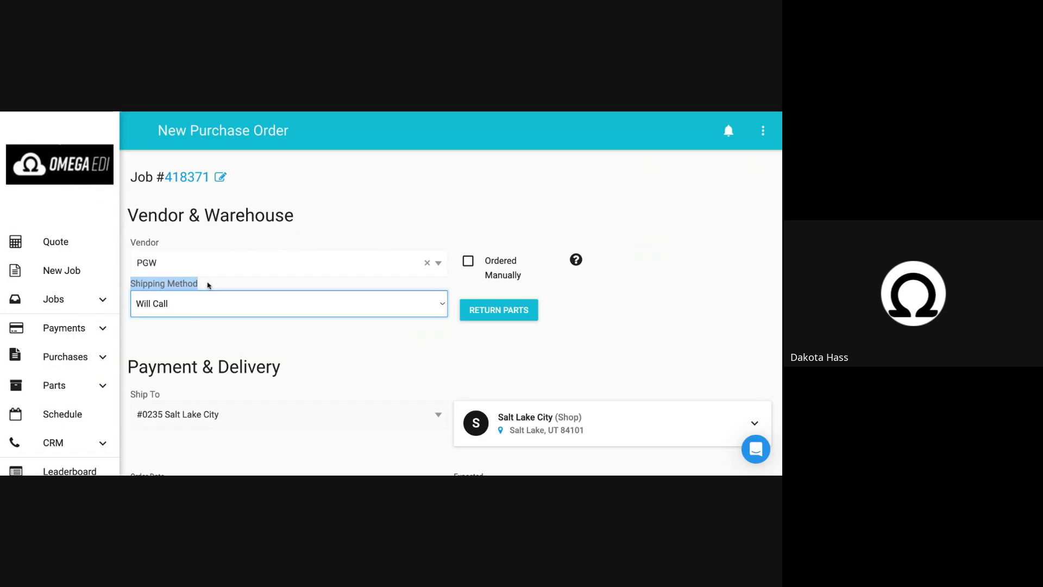
pyautogui.scroll(-4, 208, 285)
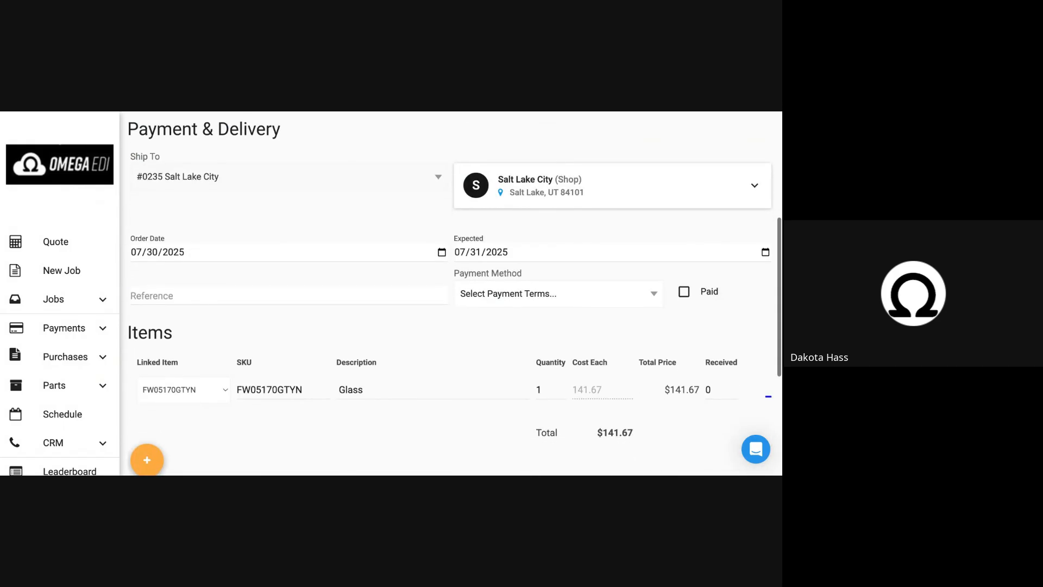
pyautogui.scroll(4, 208, 285)
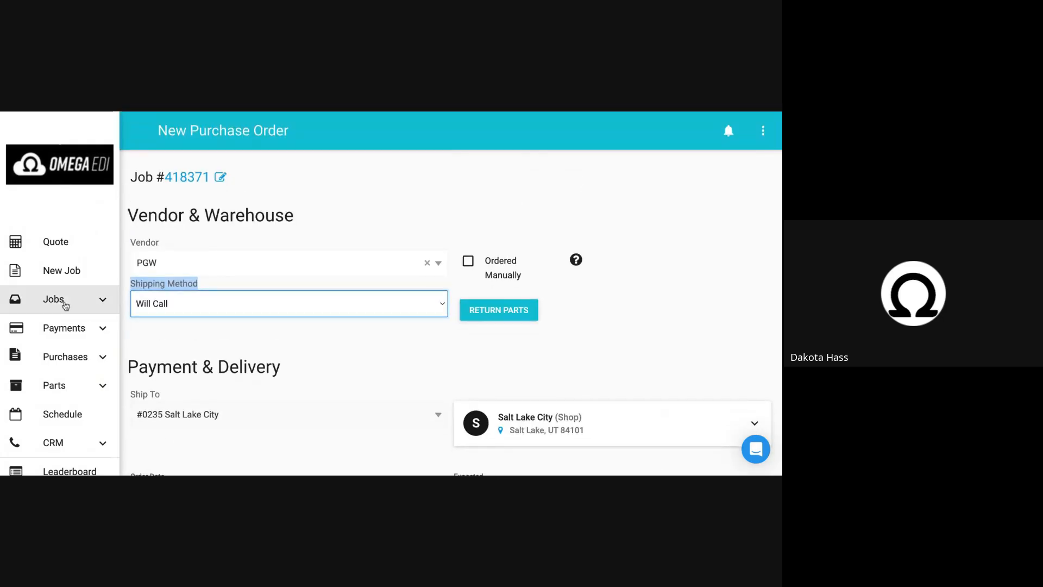
# Go to the schedule and look over the Salt Lake City jobs listed for 2023-09-21.
pyautogui.click(68, 423)
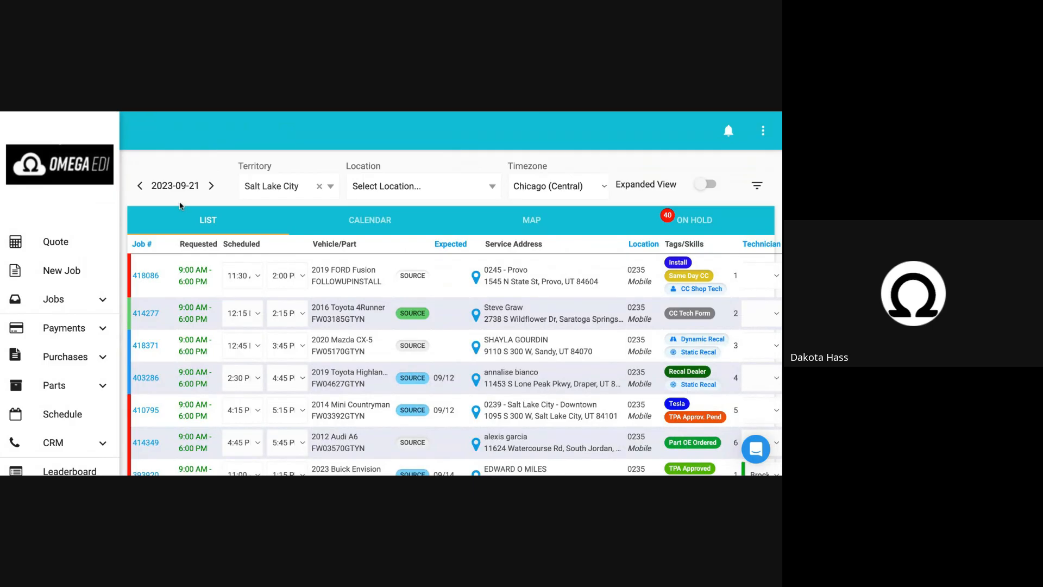
pyautogui.click(175, 187)
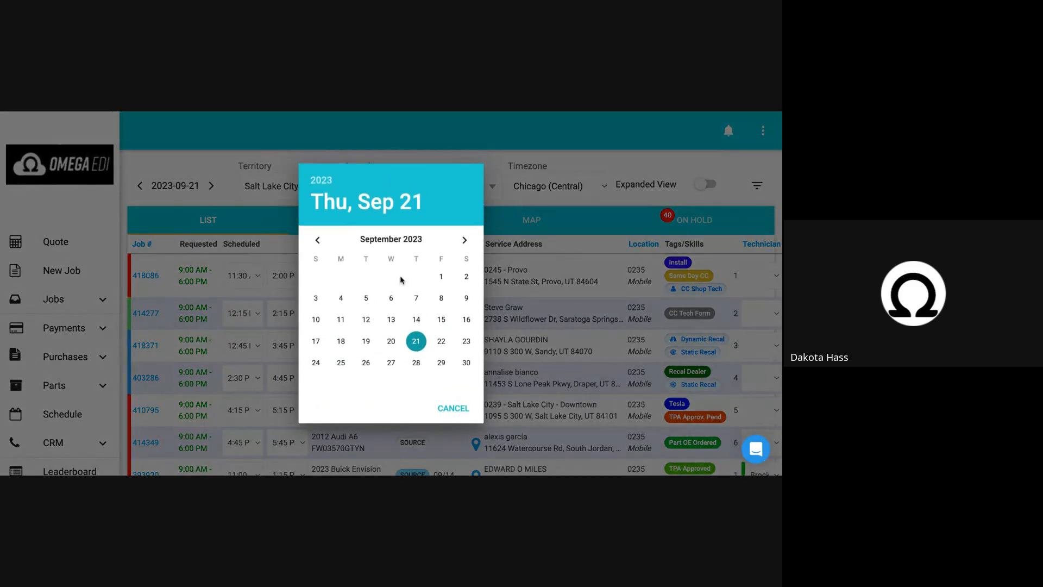
pyautogui.click(249, 175)
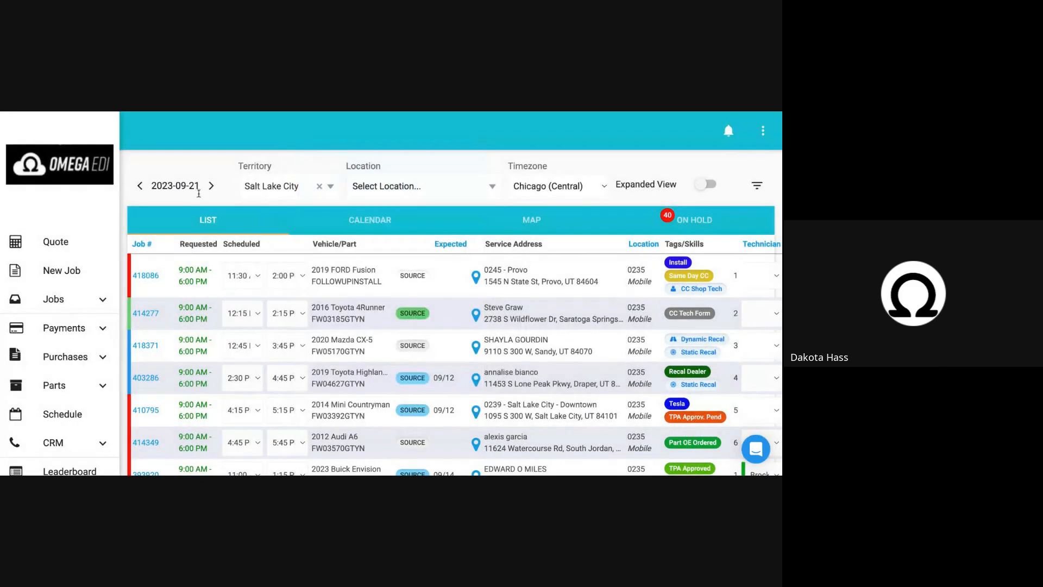
pyautogui.scroll(-15, 294, 277)
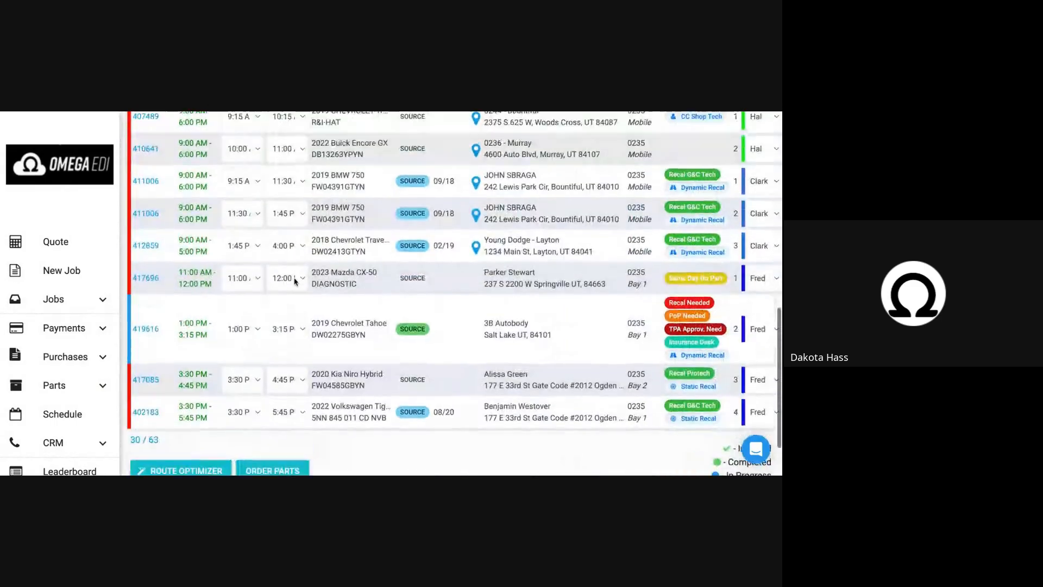
pyautogui.scroll(15, 295, 280)
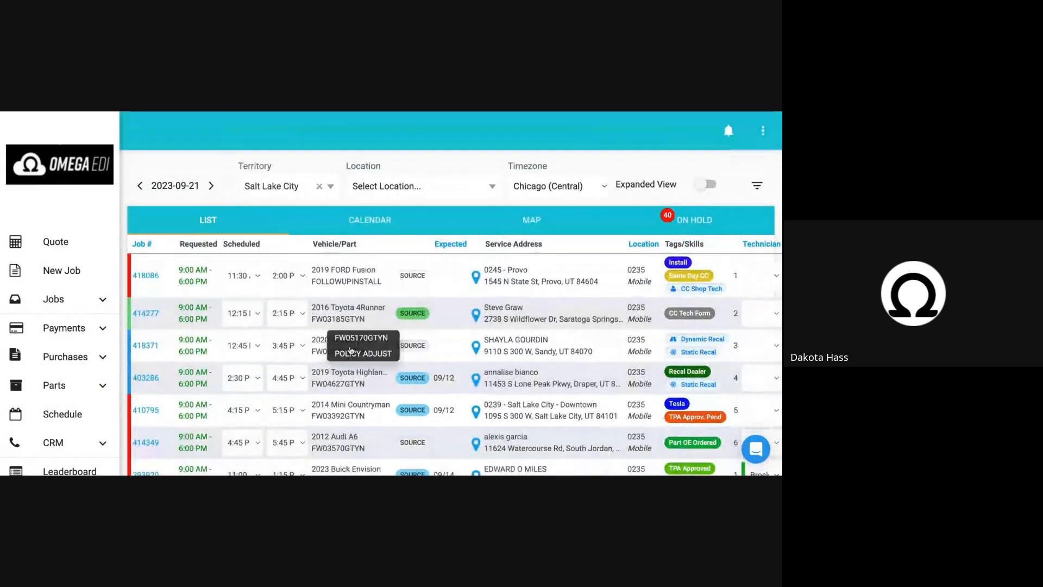
# Check part sourcing for the 2020 Mazda CX-5 job directly from the schedule, and close the vendor listings.
pyautogui.click(413, 346)
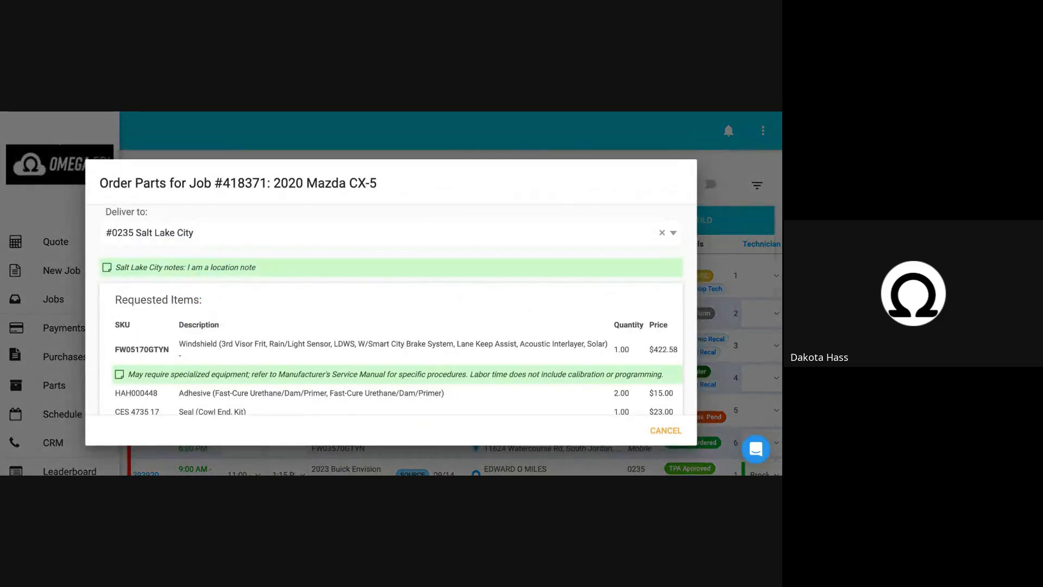
pyautogui.scroll(-5, 391, 309)
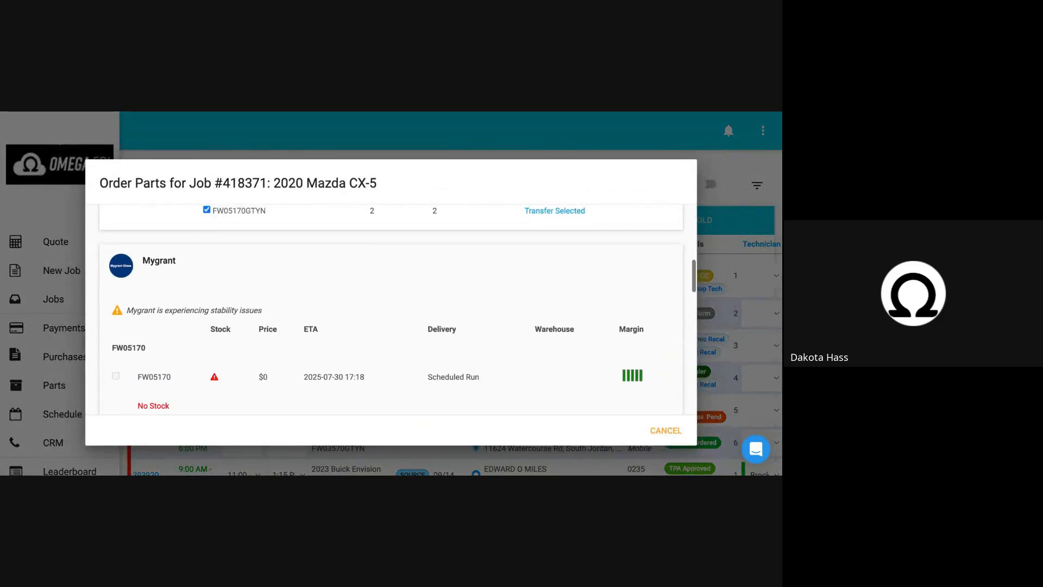
pyautogui.scroll(2, 391, 310)
pyautogui.scroll(-10, 391, 310)
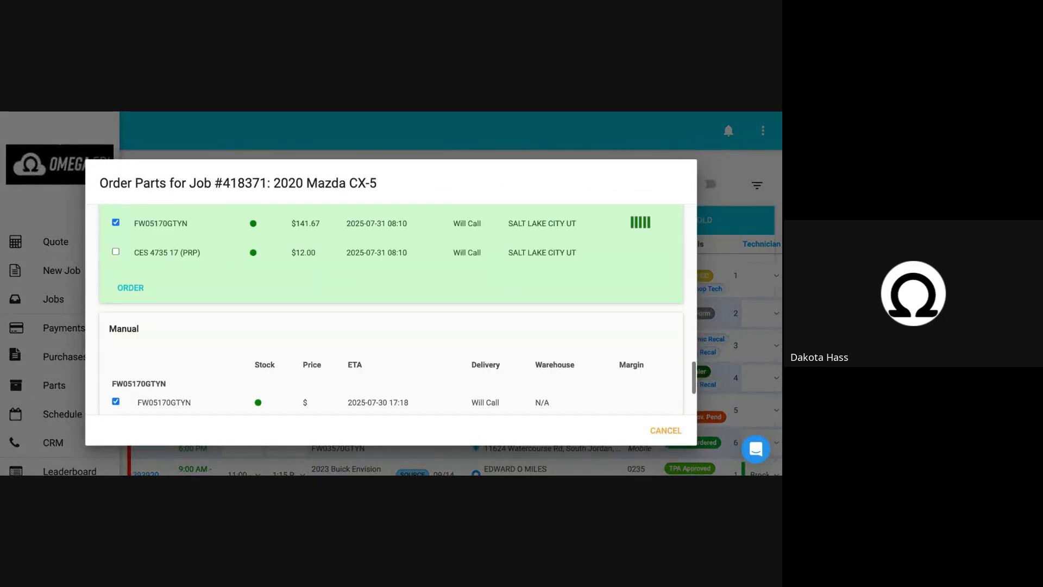
pyautogui.click(706, 291)
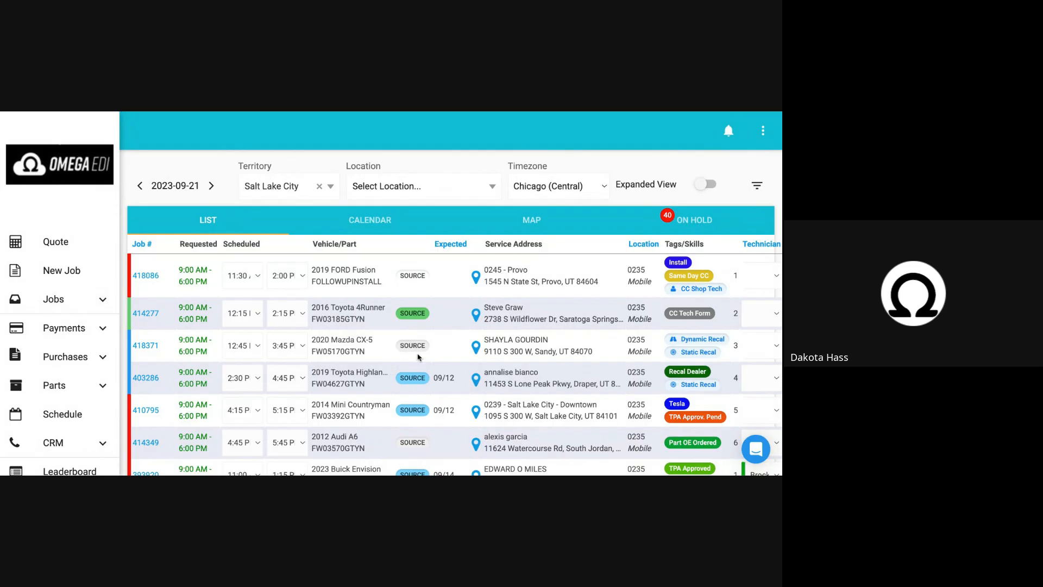
# Expand the schedule filters, hide the jobs whose parts are already sourced, and review the remaining jobs.
pyautogui.scroll(-3, 413, 353)
pyautogui.scroll(-2, 418, 357)
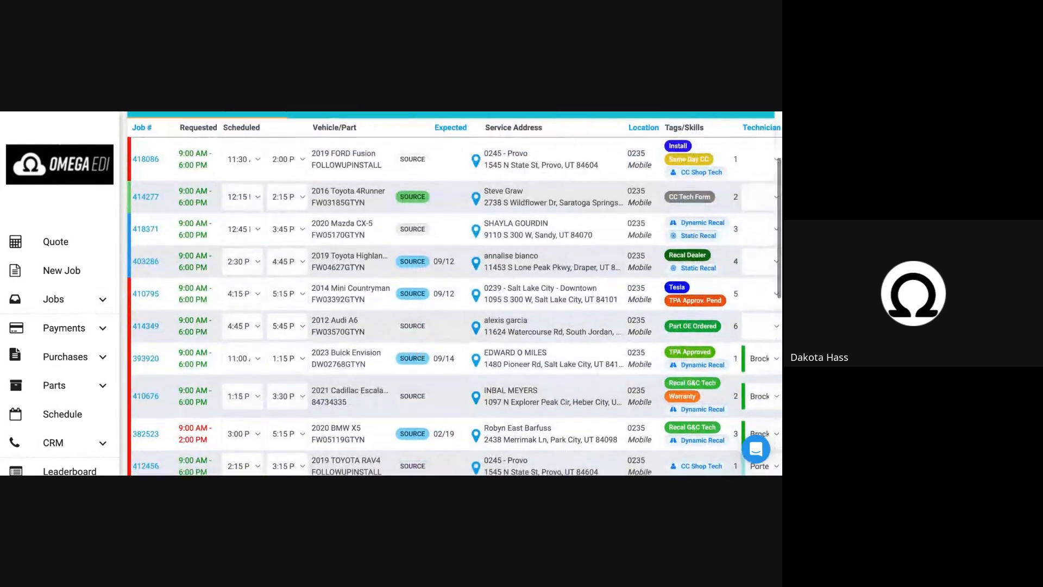
pyautogui.scroll(2, 418, 357)
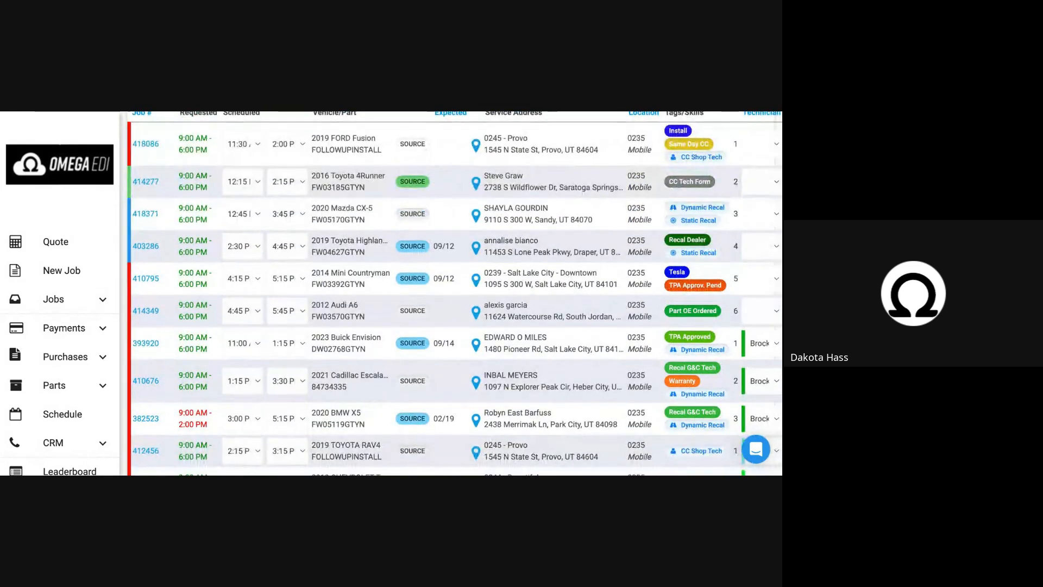
pyautogui.scroll(1, 370, 282)
pyautogui.scroll(3, 370, 281)
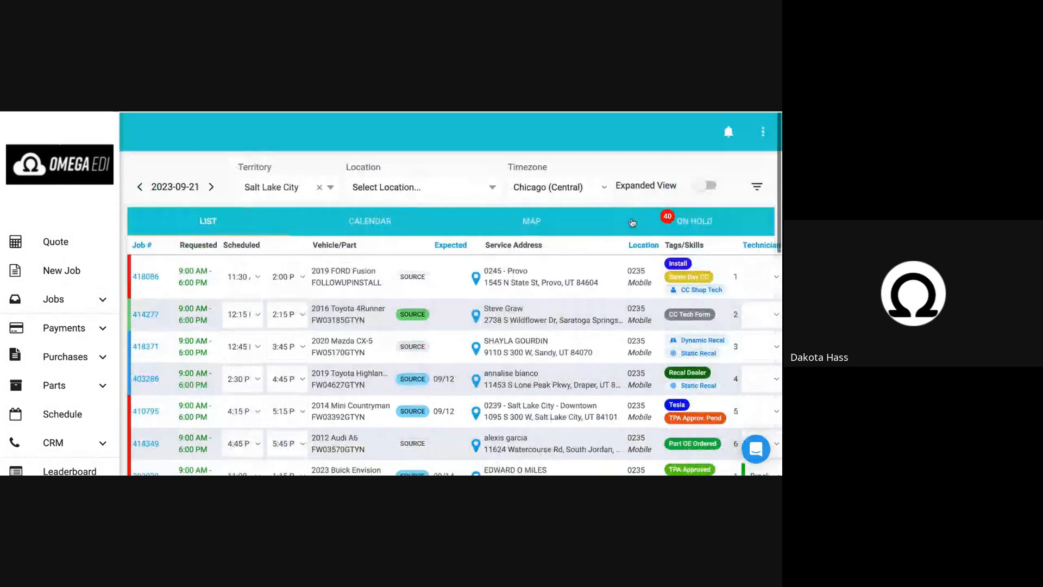
pyautogui.click(757, 185)
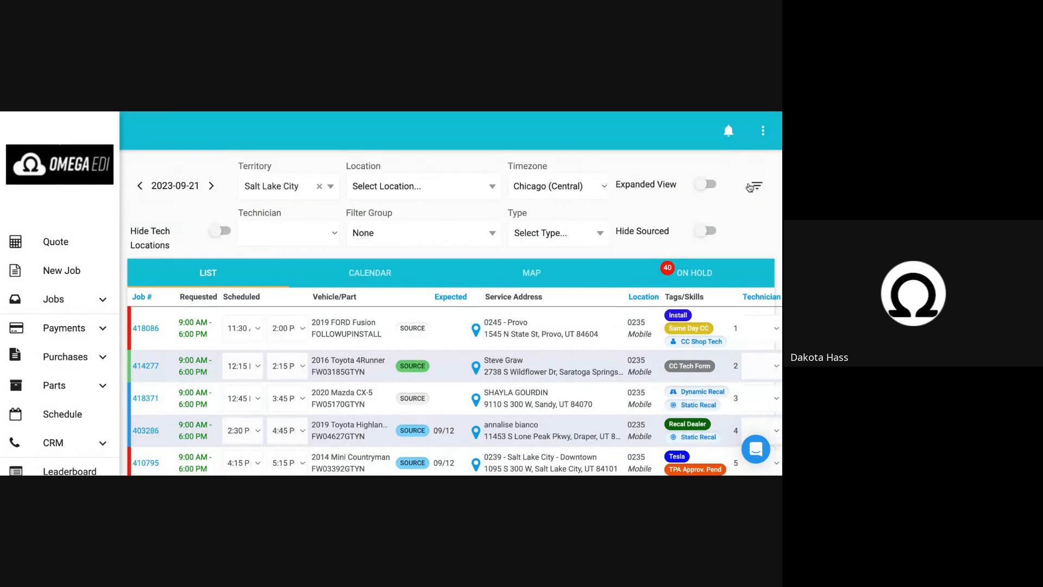
pyautogui.click(707, 233)
pyautogui.scroll(-1, 645, 257)
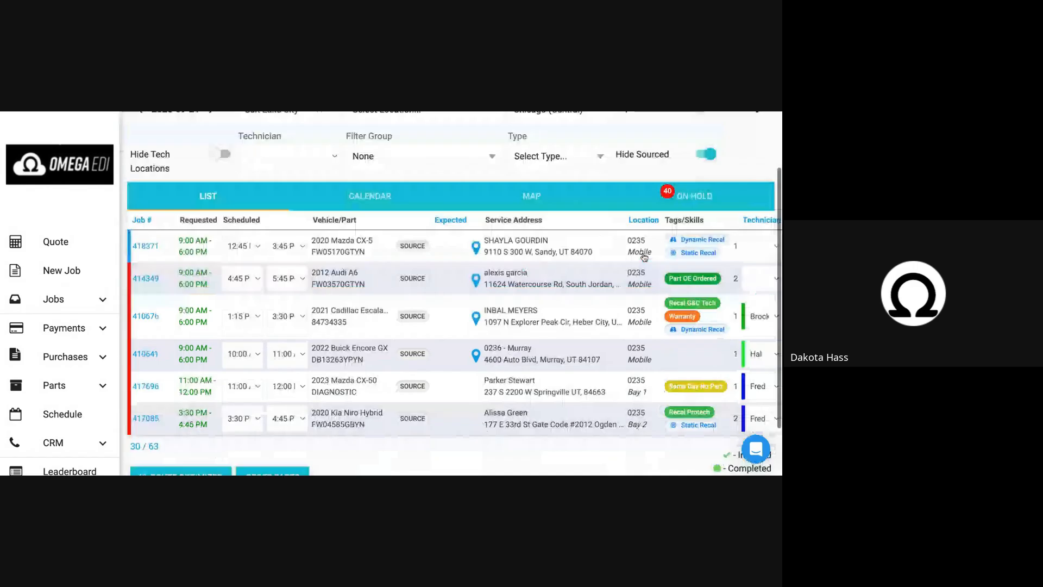
pyautogui.scroll(-1, 644, 257)
pyautogui.scroll(1, 644, 257)
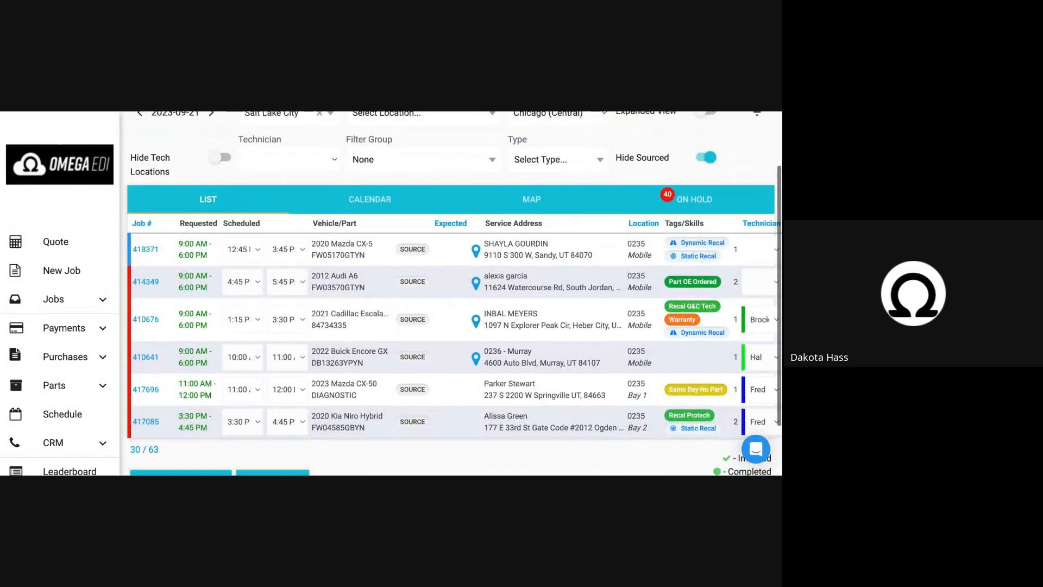
# Turn off the Hide Sourced filter on the schedule and return to the 2020 Mazda CX-5 job.
pyautogui.scroll(1, 408, 250)
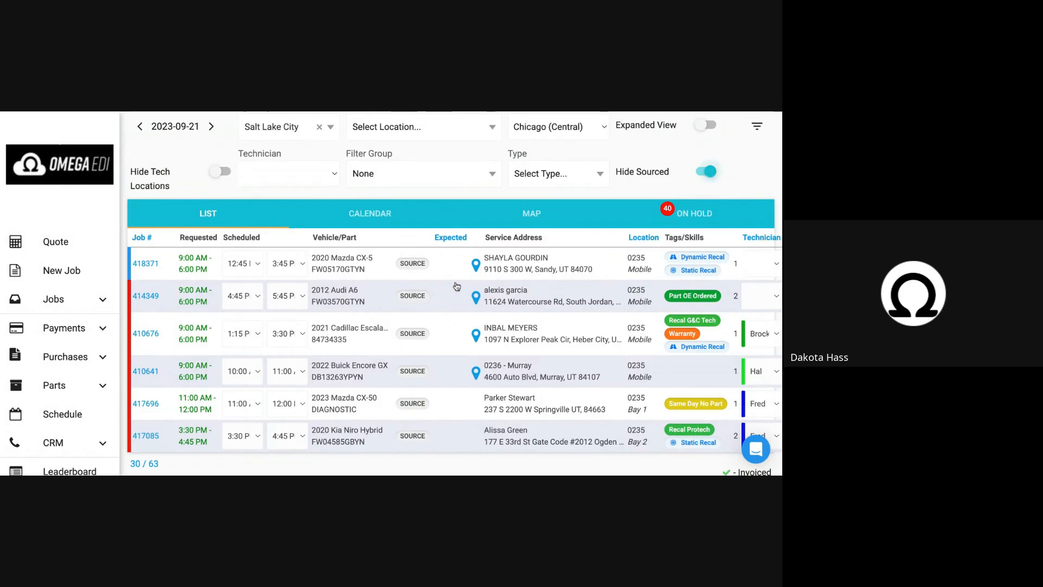
pyautogui.click(708, 171)
pyautogui.scroll(-1, 522, 277)
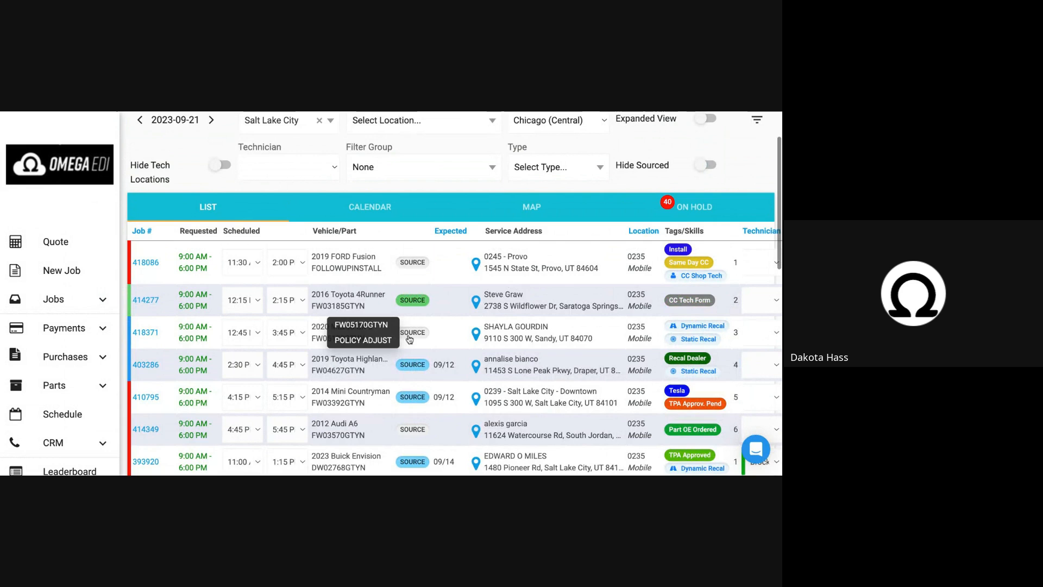
# Source parts for the 2020 Mazda CX-5 job, check stock, and start an order with PGW for FW05170GTYN.
pyautogui.click(409, 340)
pyautogui.scroll(-2, 322, 326)
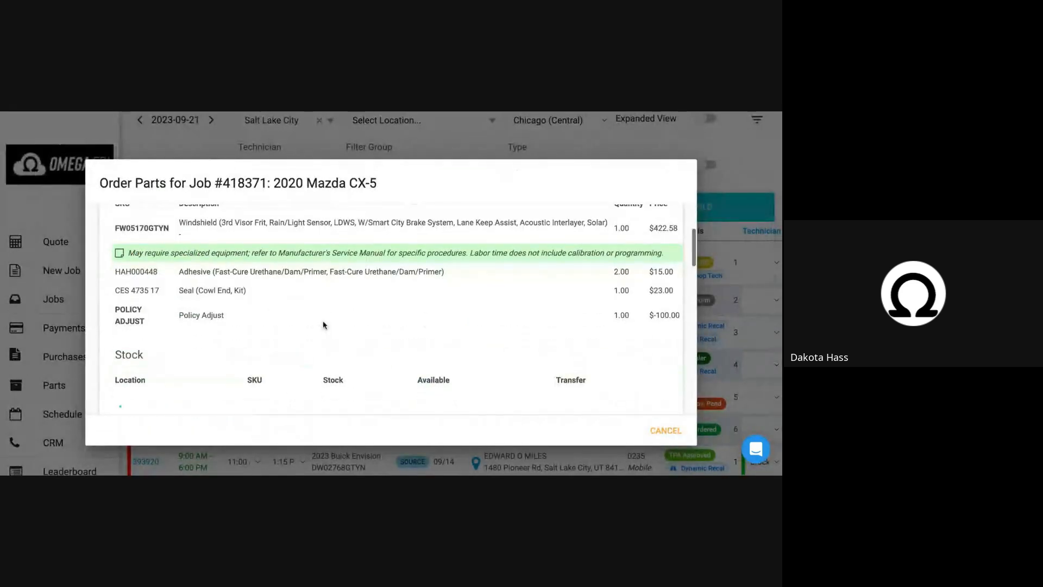
pyautogui.scroll(-1, 324, 325)
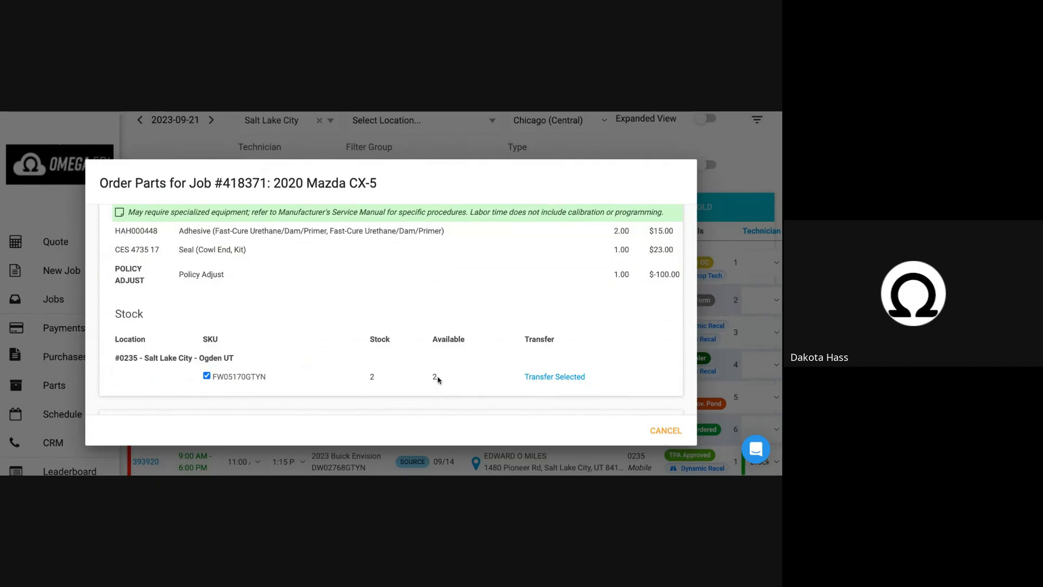
pyautogui.scroll(-10, 435, 380)
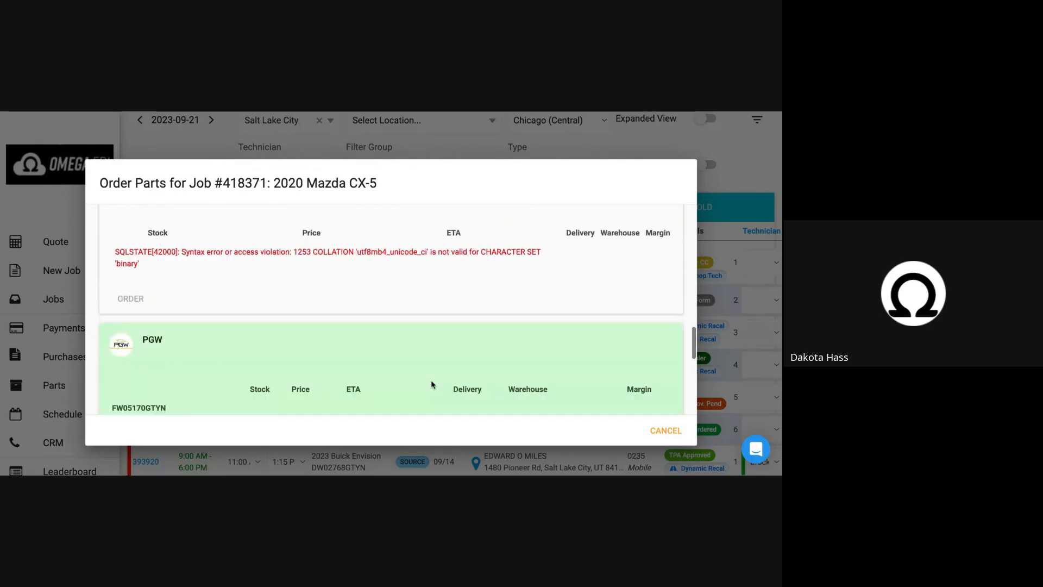
pyautogui.scroll(-4, 431, 384)
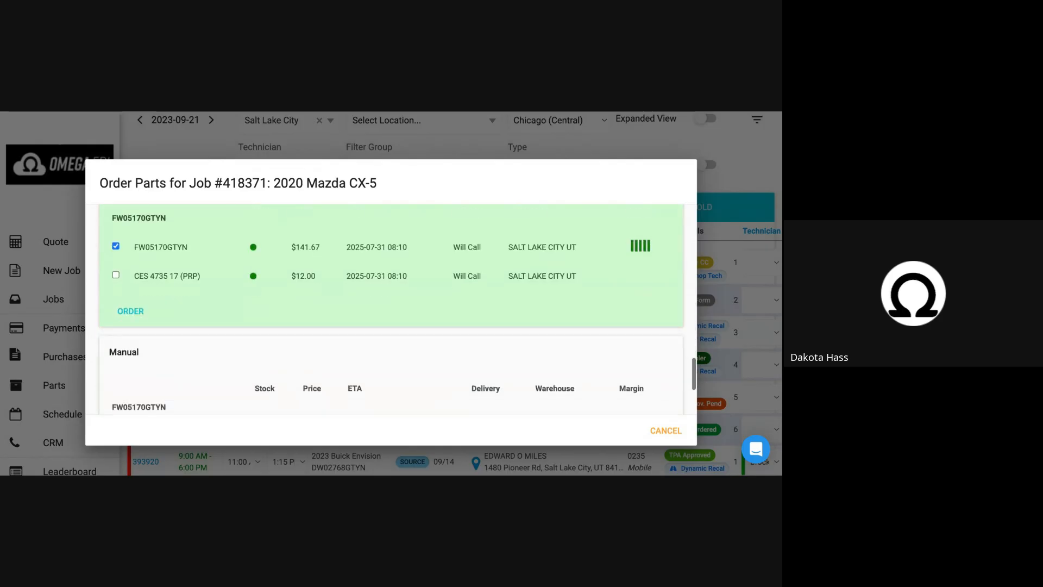
pyautogui.click(131, 312)
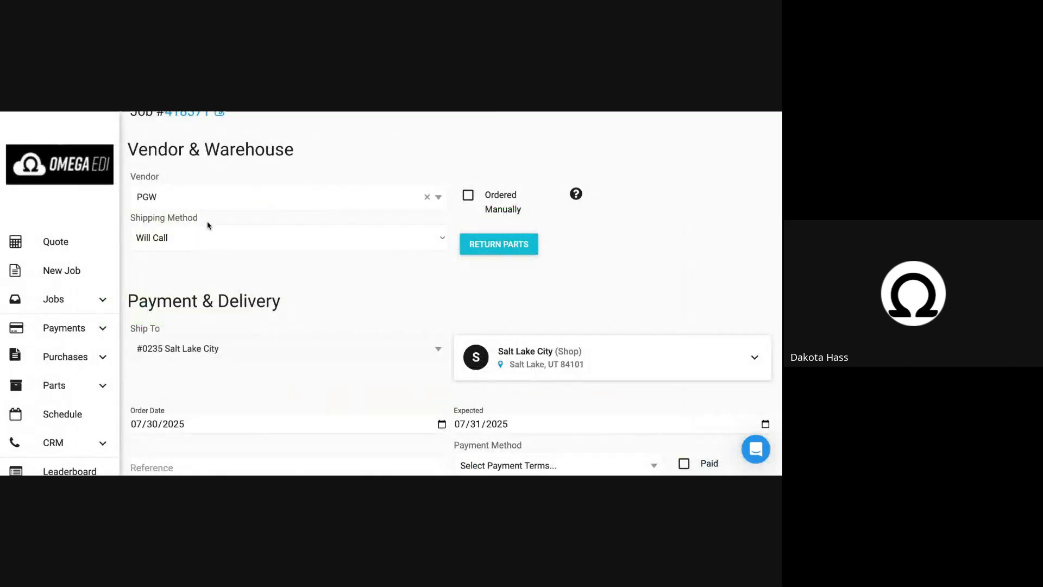
# Check the new purchase order's shipping method and details, and mark it as ordered manually.
pyautogui.click(209, 240)
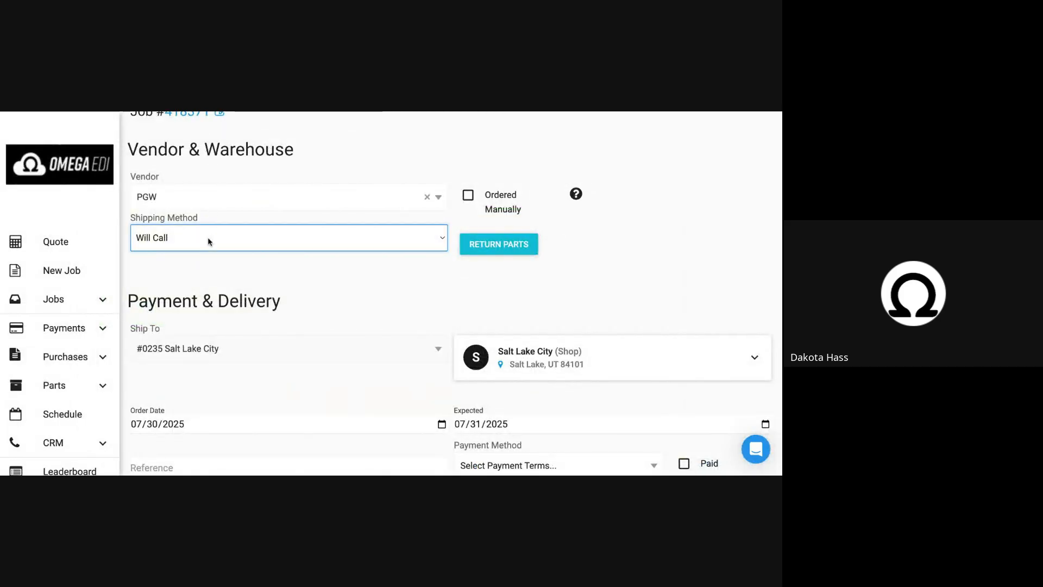
pyautogui.scroll(-6, 597, 317)
pyautogui.scroll(8, 512, 204)
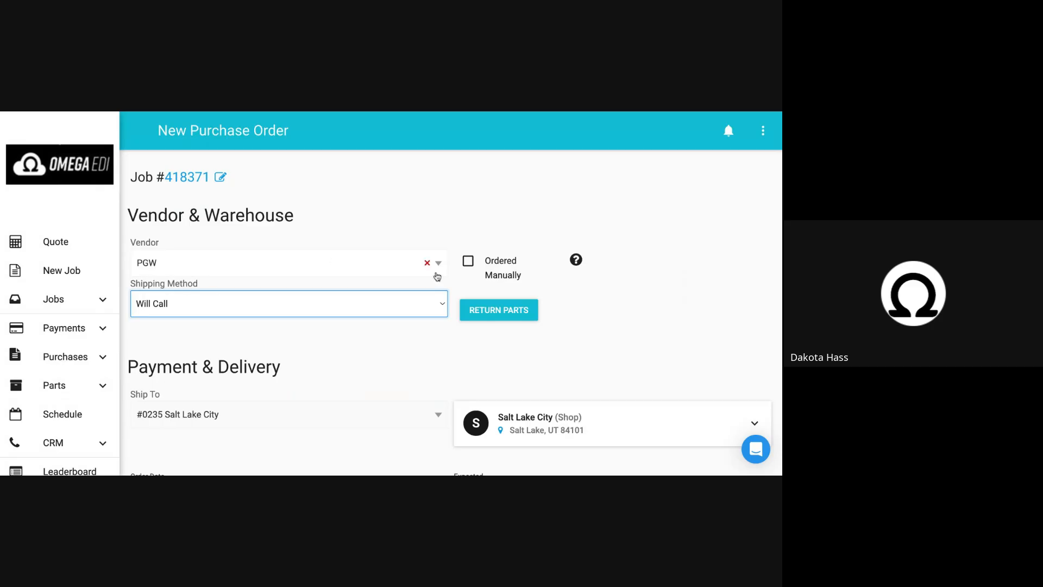
pyautogui.click(469, 263)
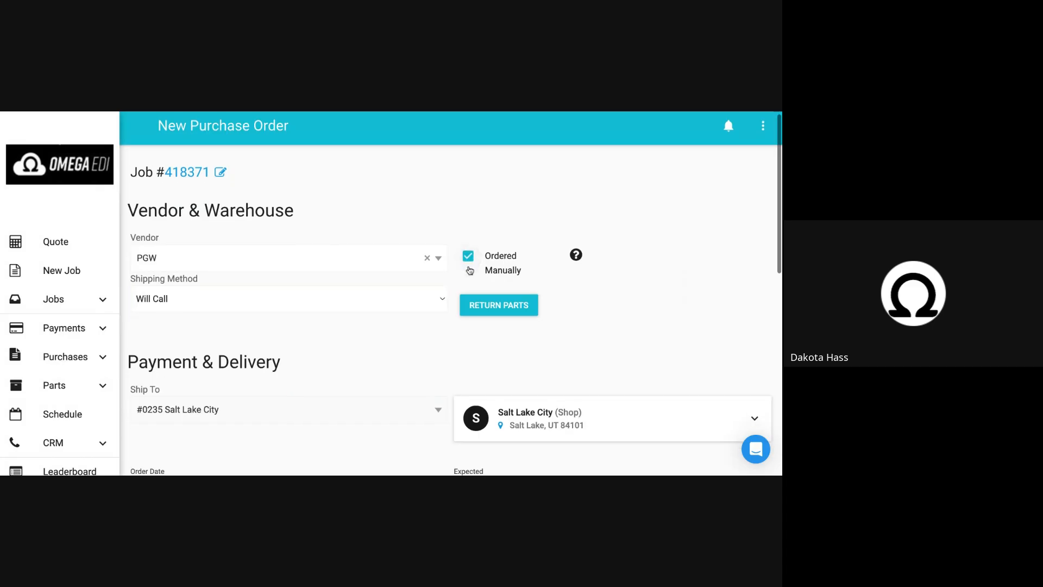
# Enter 12345 as the purchase order's reference and look over the order form.
pyautogui.scroll(-5, 470, 270)
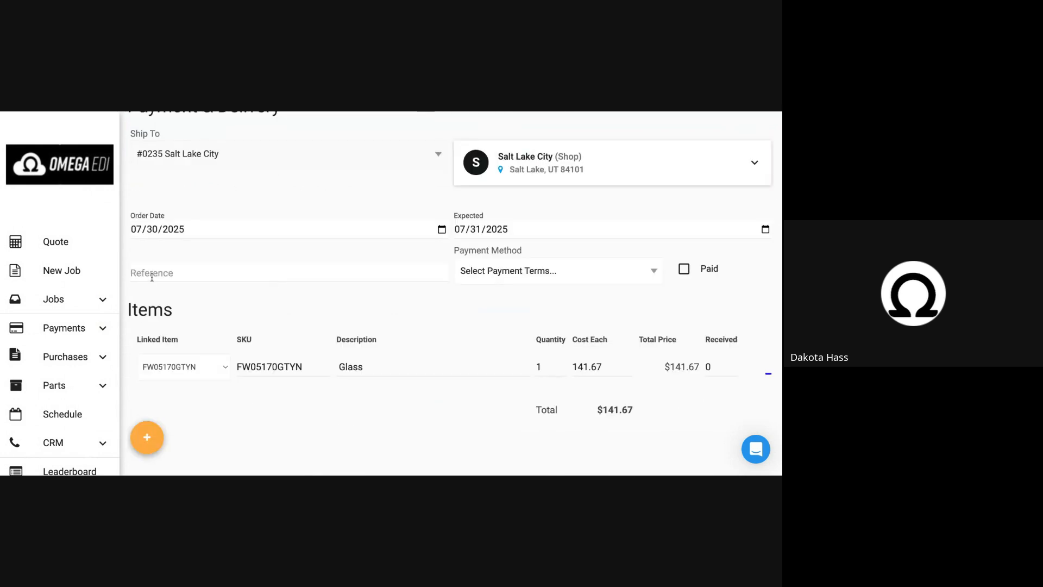
pyautogui.click(152, 277)
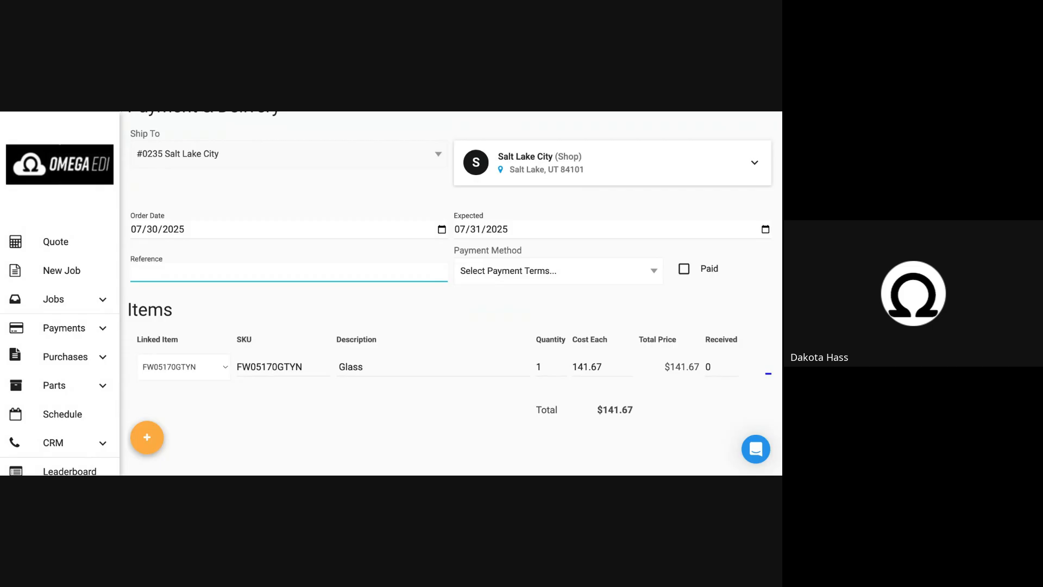
pyautogui.write('12345')
pyautogui.scroll(-2, 625, 417)
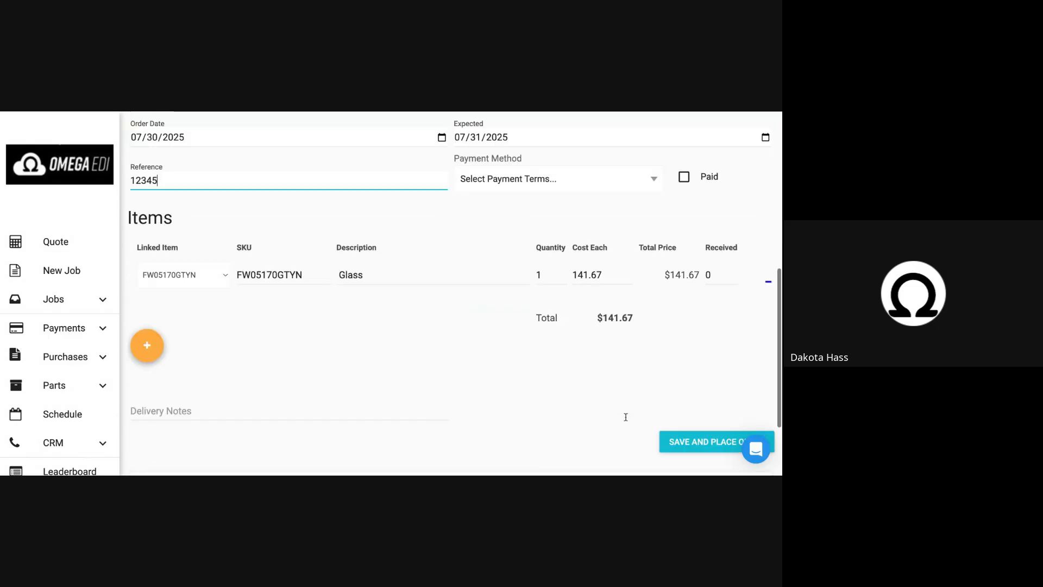
pyautogui.scroll(-2, 625, 417)
pyautogui.scroll(5, 551, 263)
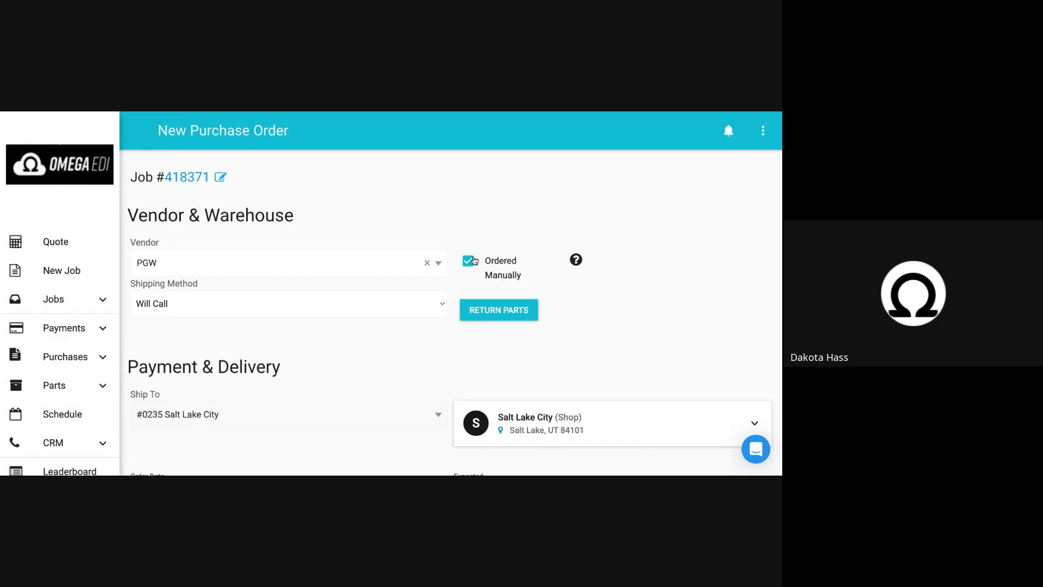
# Look through the available vendors and change the purchase order's vendor to Manual/External.
pyautogui.click(182, 269)
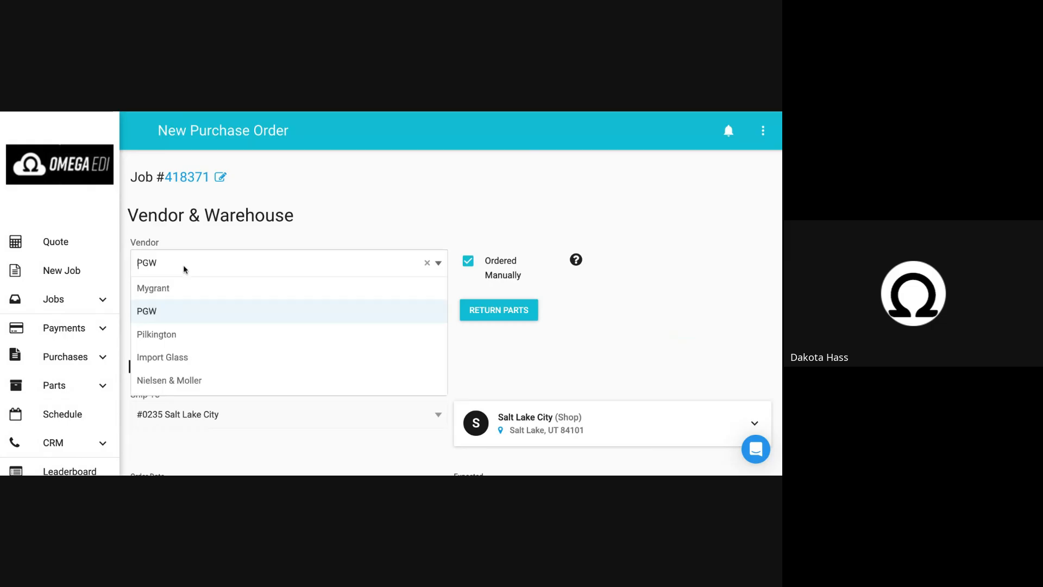
pyautogui.scroll(-2, 180, 330)
pyautogui.scroll(2, 181, 331)
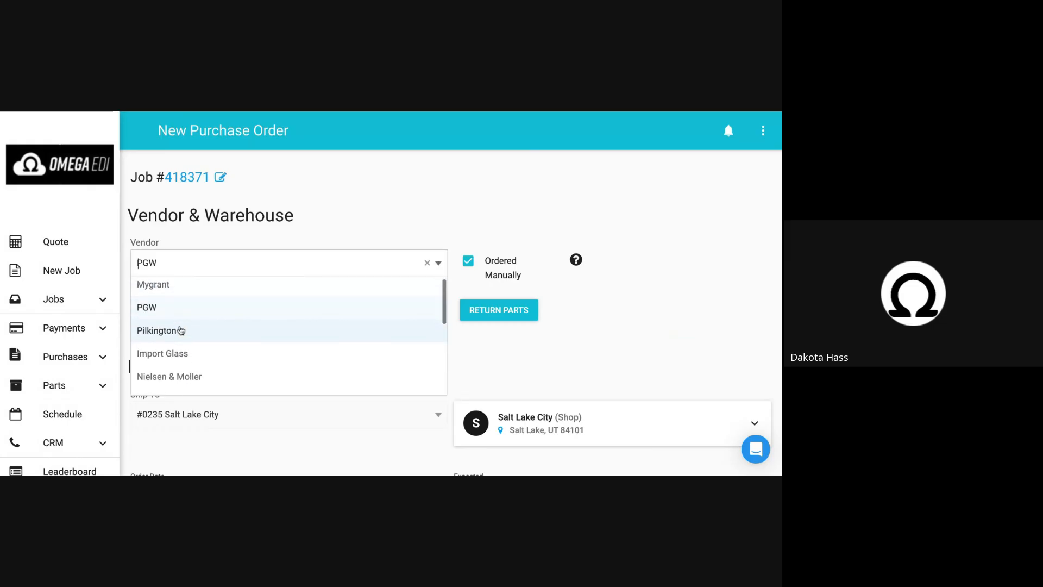
pyautogui.scroll(-3, 180, 330)
pyautogui.scroll(-3, 181, 331)
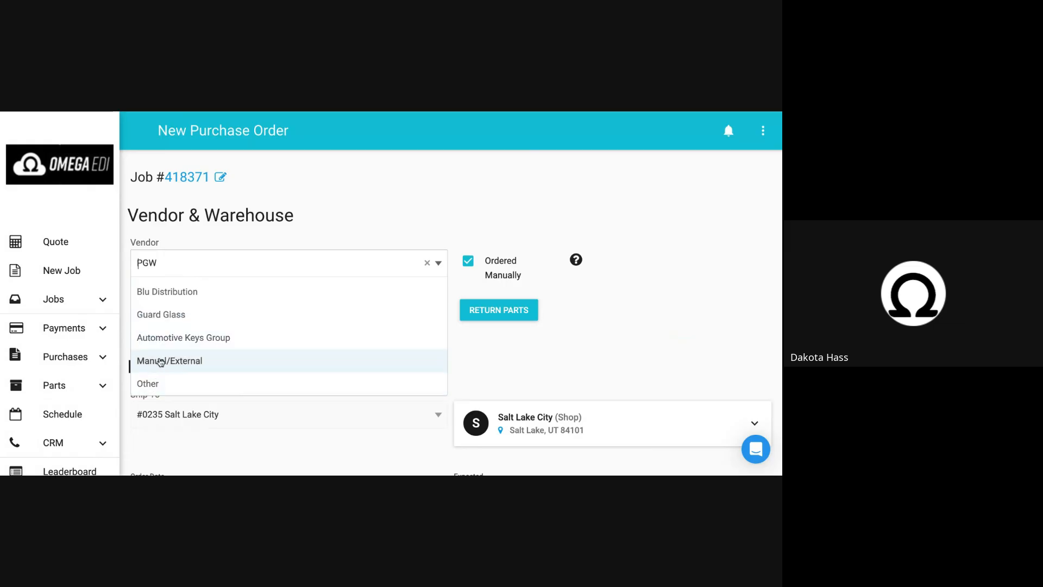
pyautogui.click(167, 362)
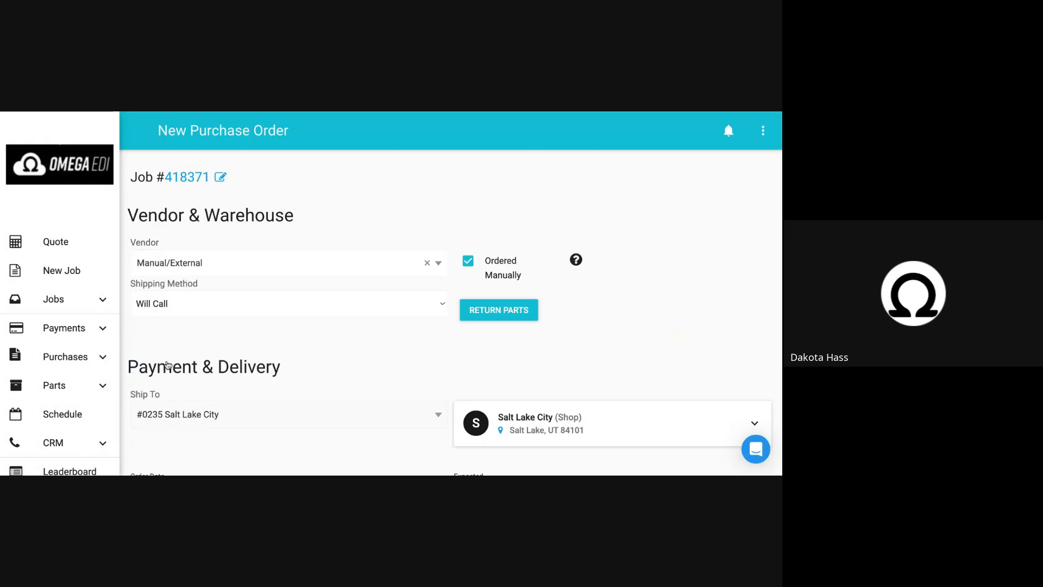
pyautogui.tripleClick(153, 289)
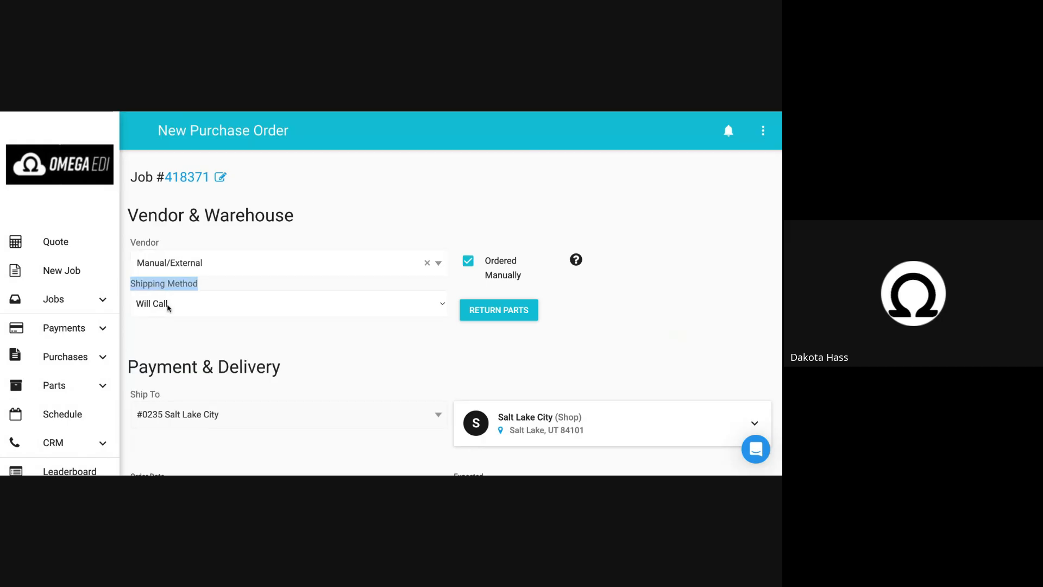
# Set the purchase order's vendor to Other and choose ABC Hyundai as the vendor account.
pyautogui.click(168, 267)
pyautogui.scroll(-1, 167, 367)
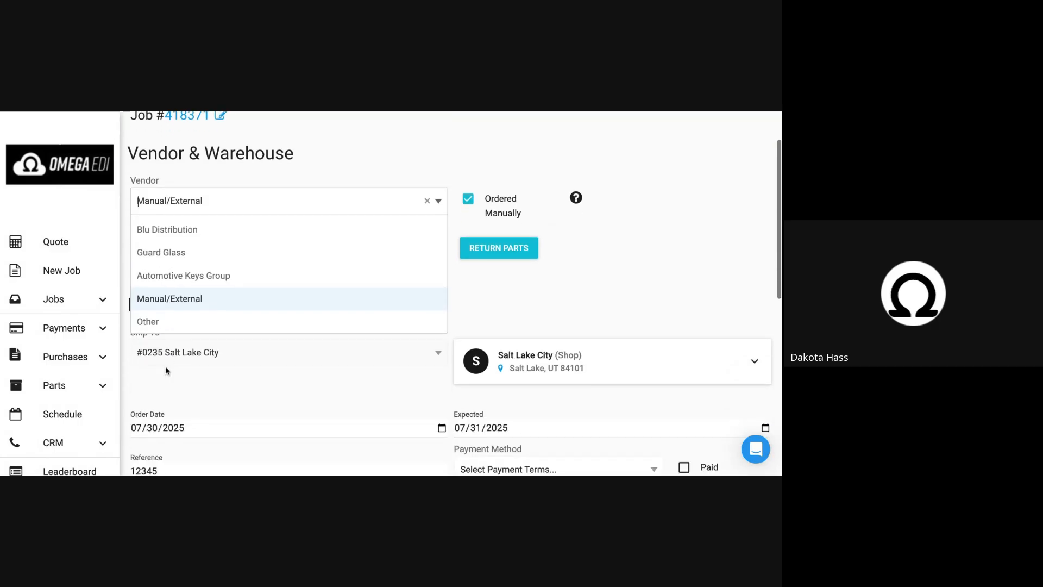
pyautogui.click(166, 325)
pyautogui.click(162, 234)
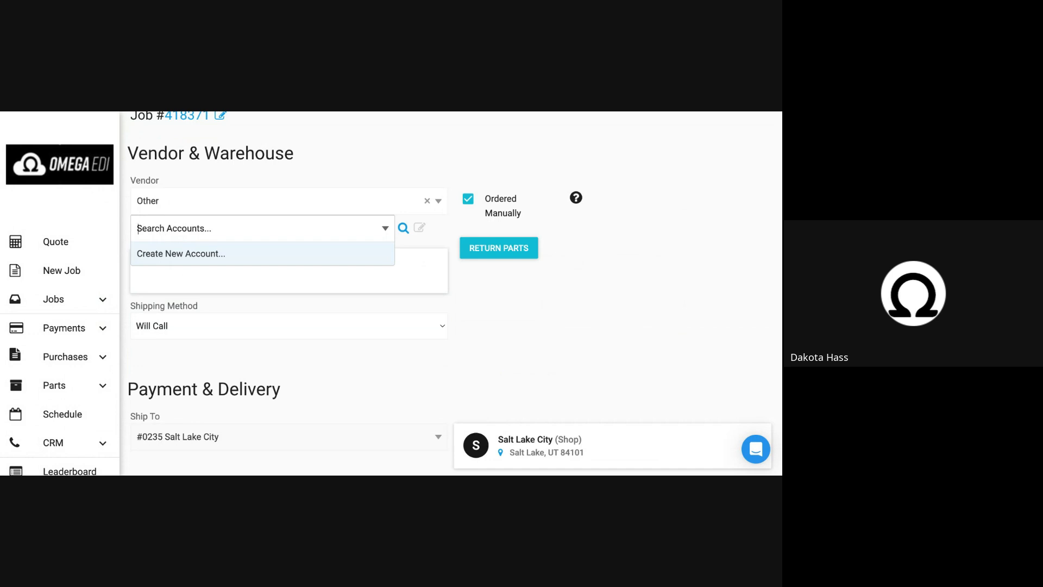
pyautogui.write('n')
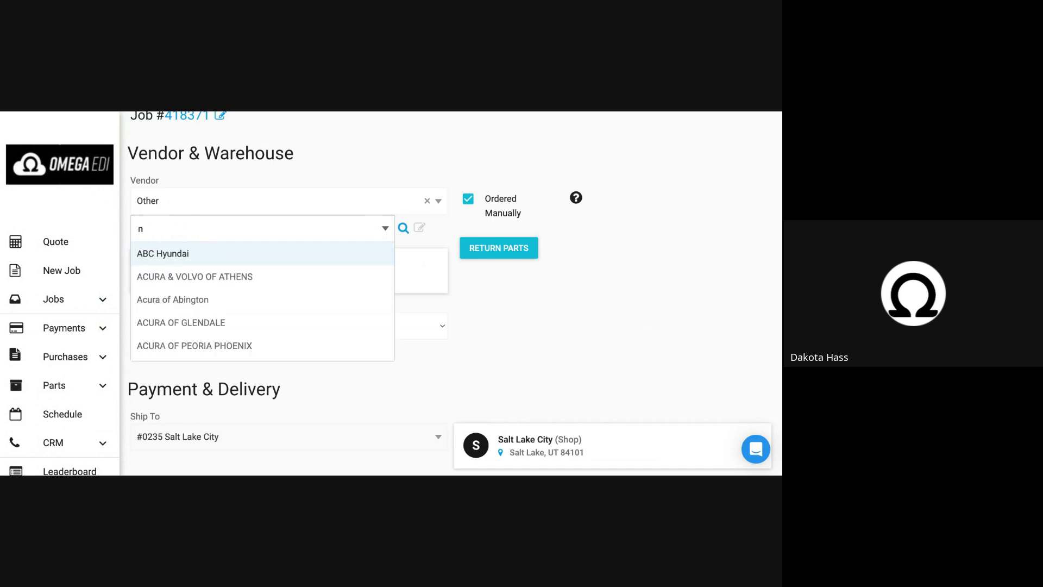
pyautogui.scroll(-1, 166, 261)
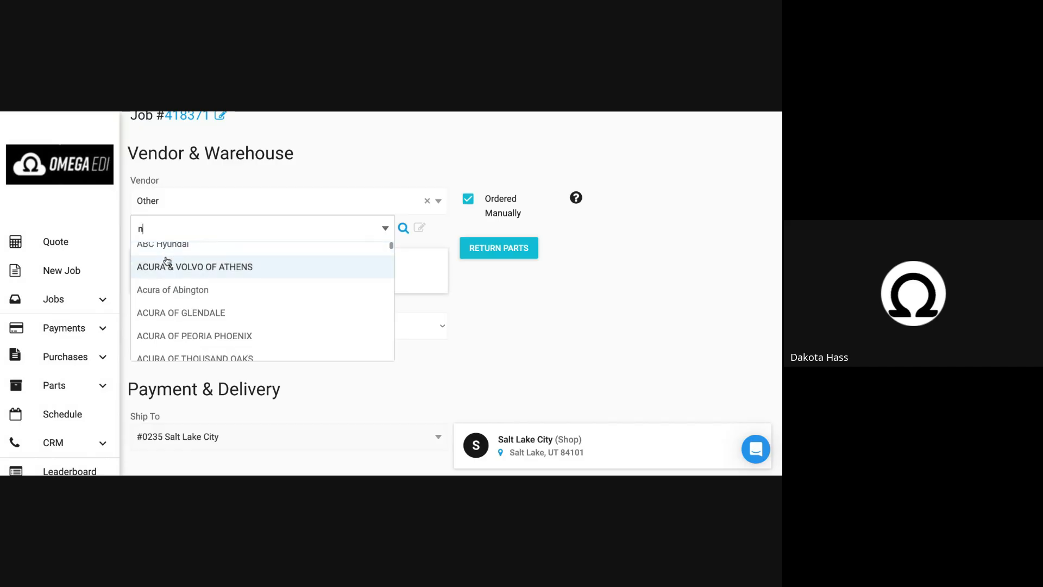
pyautogui.scroll(1, 166, 261)
pyautogui.click(166, 261)
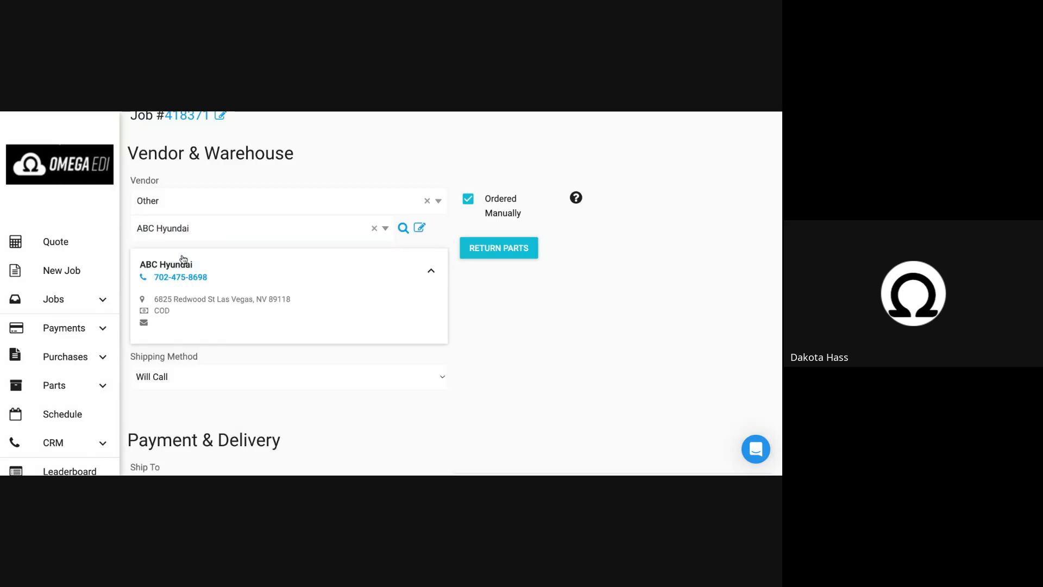
# Examine the cost each of the FW05170GTYN glass item and return to the vendor details.
pyautogui.scroll(-10, 221, 273)
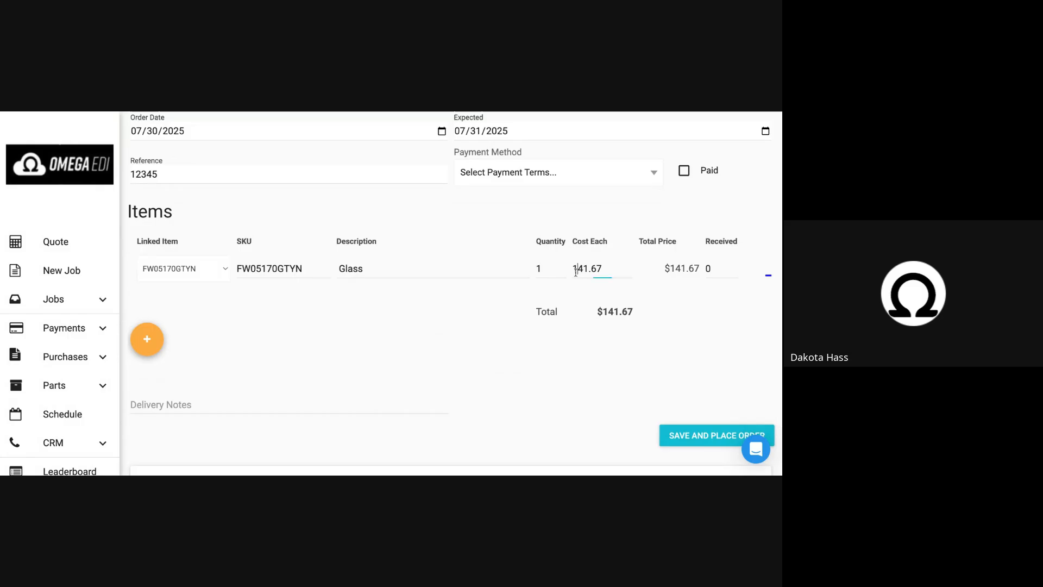
pyautogui.doubleClick(584, 269)
pyautogui.scroll(10, 537, 220)
pyautogui.scroll(3, 536, 220)
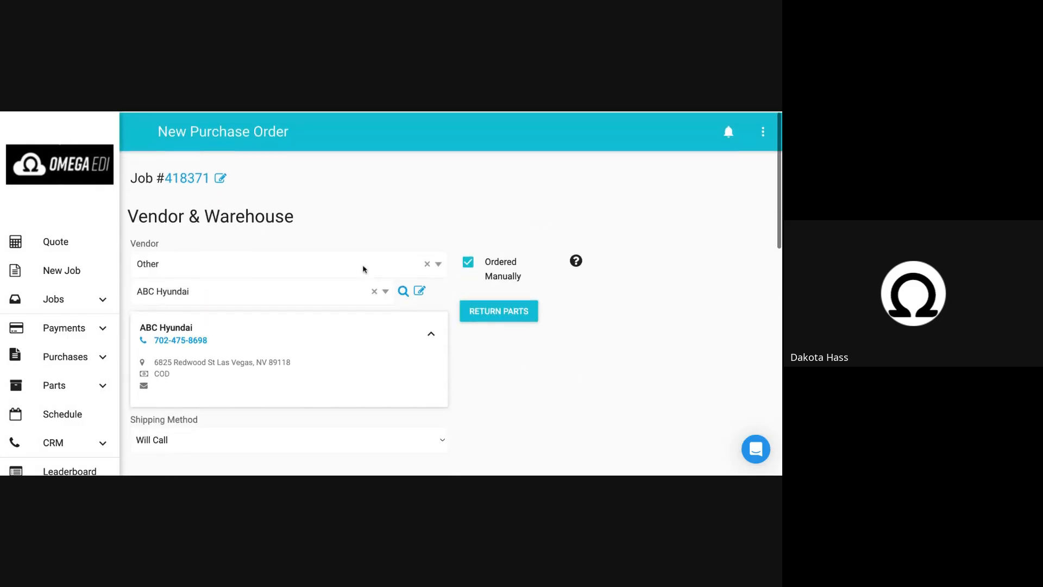
# Browse the vendor accounts down to the option for creating a new account, and close the list without changing the selection.
pyautogui.click(347, 288)
pyautogui.scroll(-3, 181, 364)
pyautogui.scroll(-10, 181, 364)
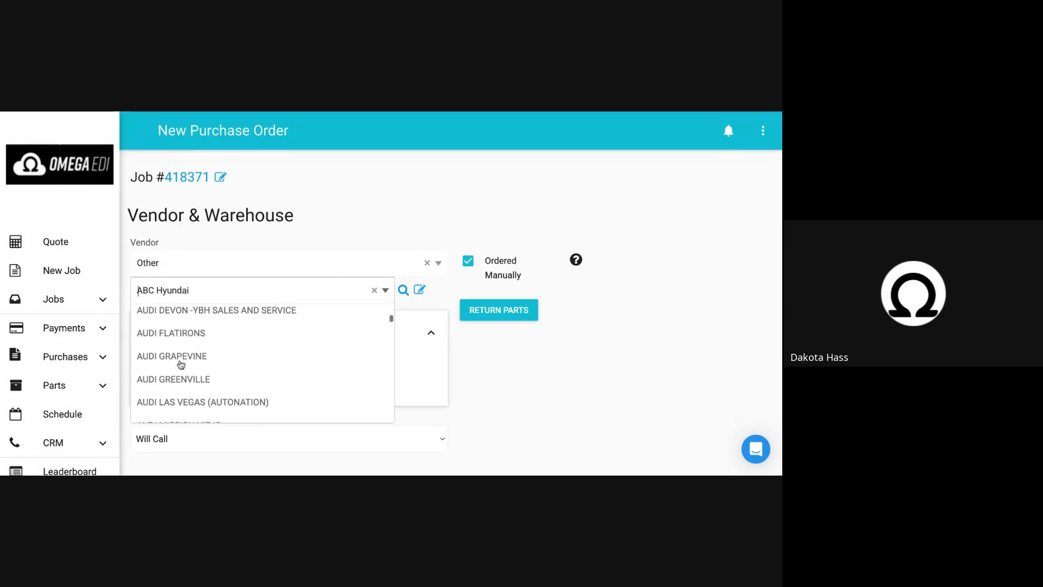
pyautogui.moveTo(391, 332); pyautogui.dragTo(395, 446)
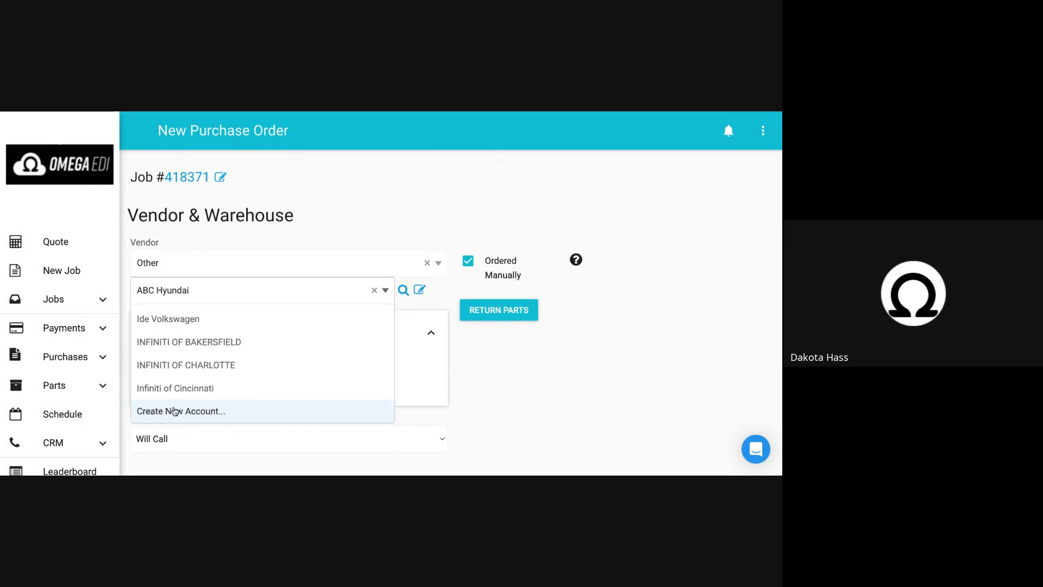
pyautogui.click(283, 218)
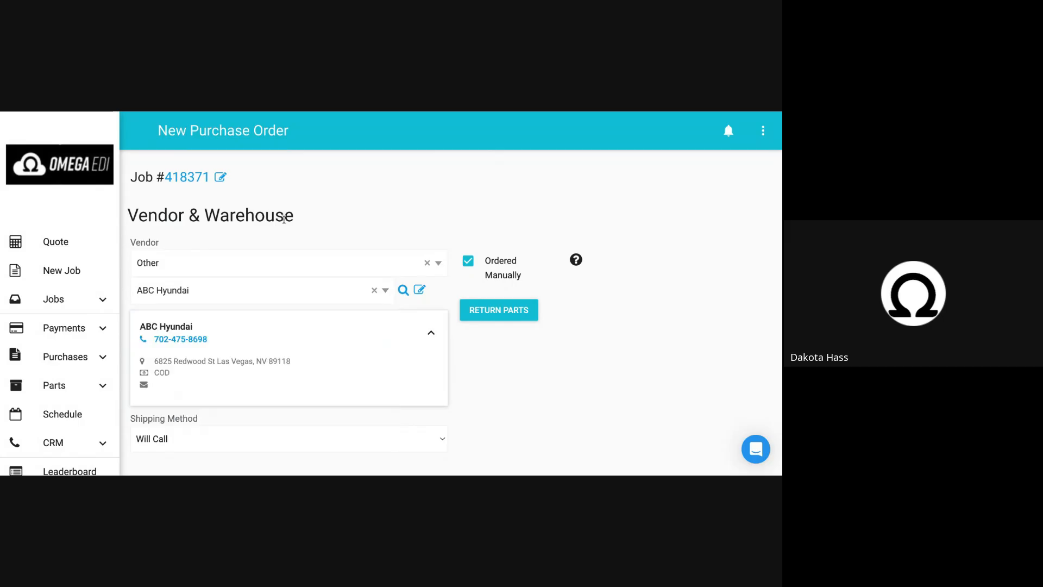
# Review the rest of the purchase order and return to the schedule without placing it.
pyautogui.scroll(-5, 278, 298)
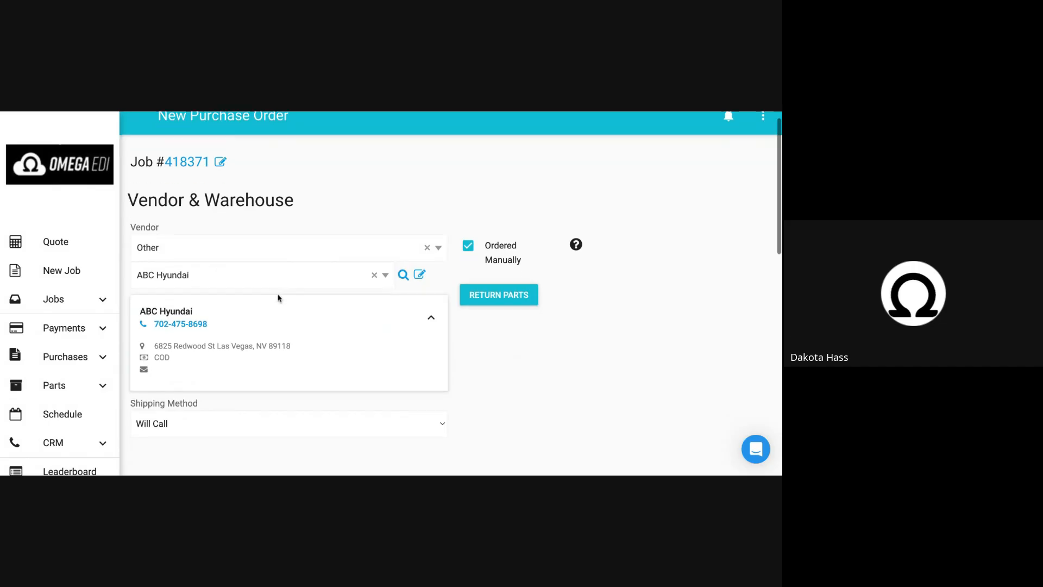
pyautogui.scroll(-3, 278, 297)
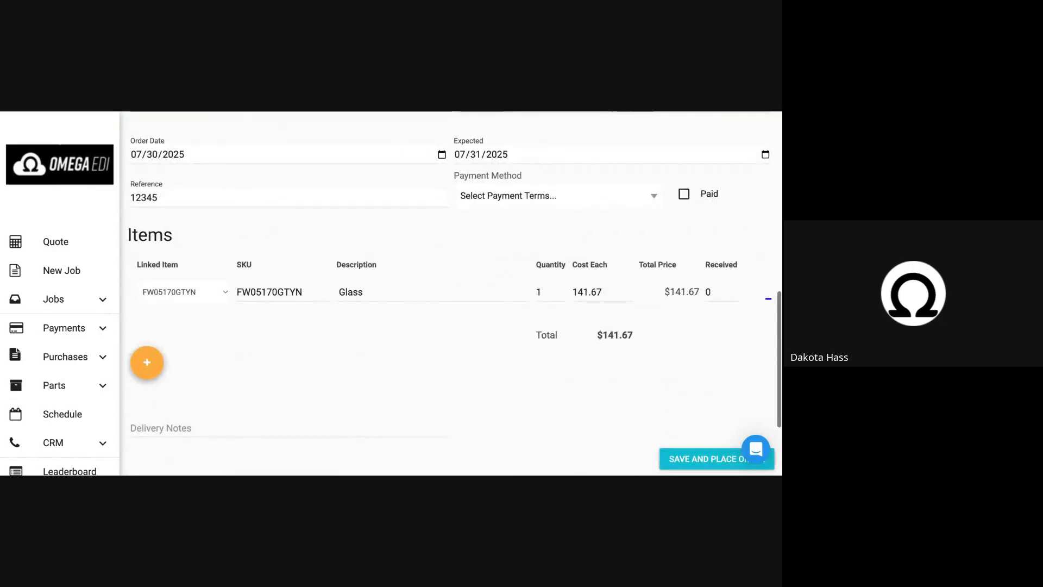
pyautogui.click(66, 420)
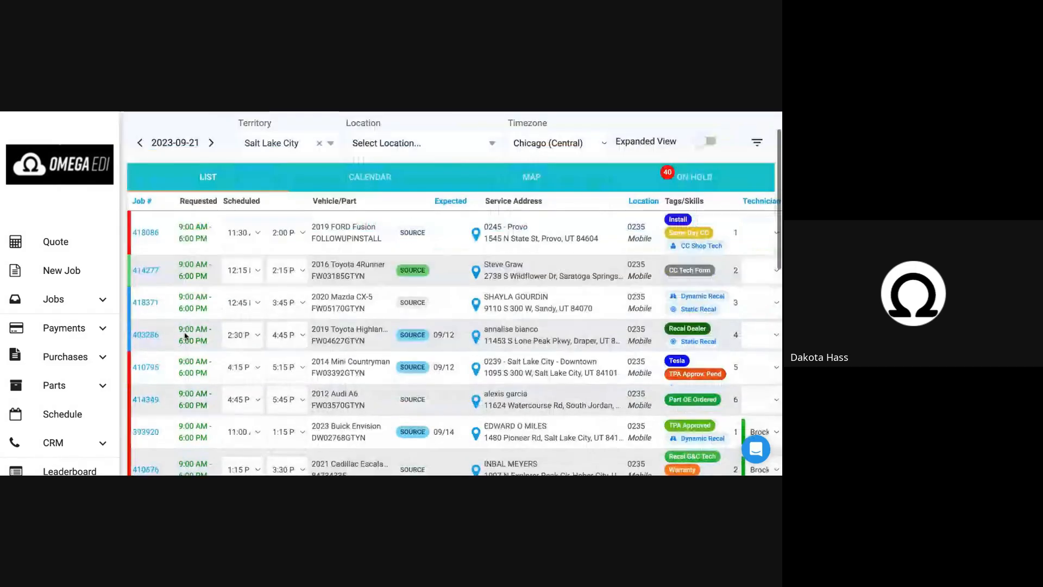
# Start a new purchase order without a linked job and choose Mygrant as its vendor.
pyautogui.click(59, 360)
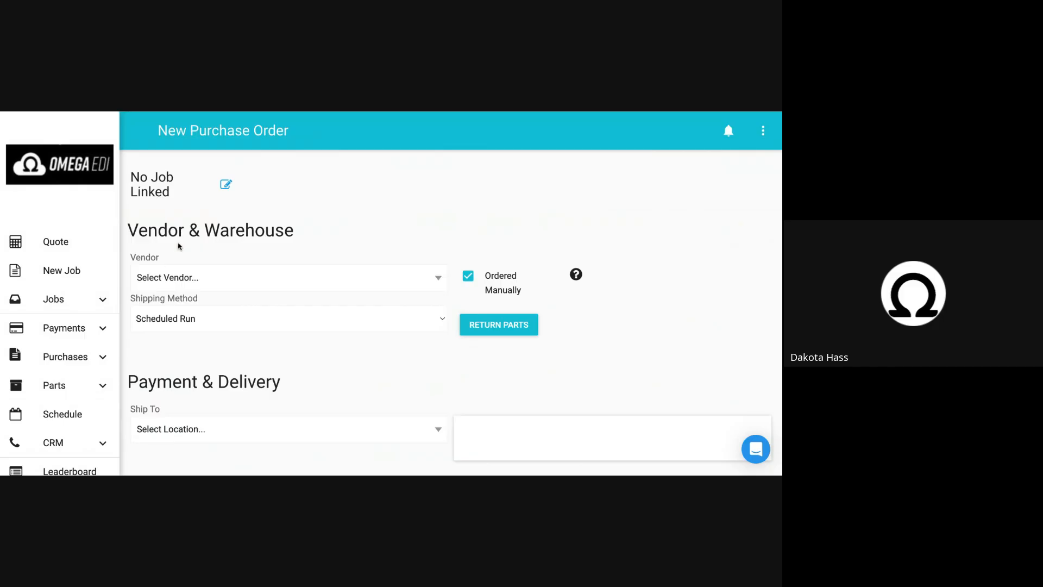
pyautogui.scroll(-1, 178, 246)
pyautogui.click(179, 263)
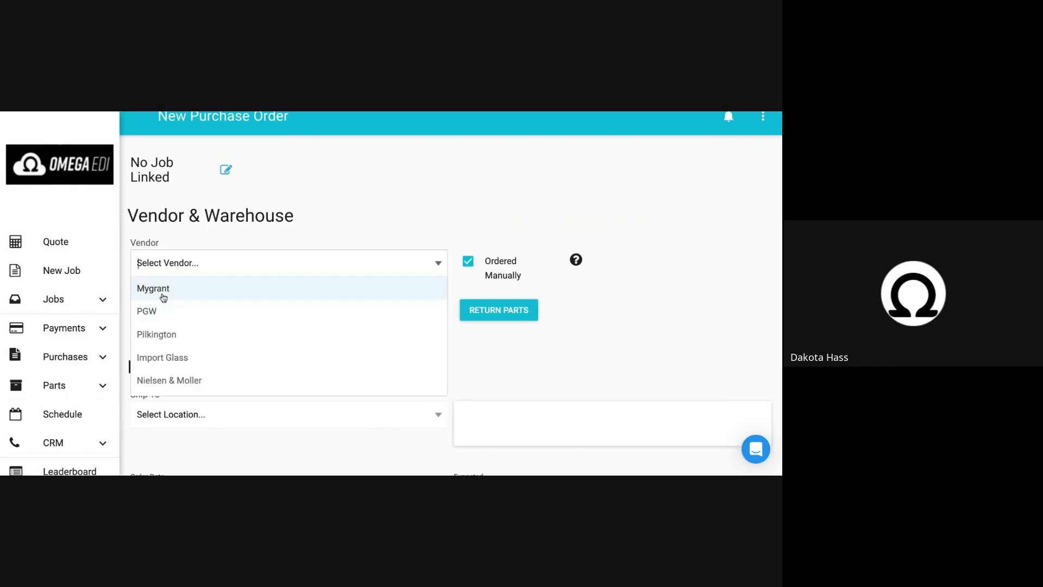
pyautogui.click(163, 293)
pyautogui.scroll(-1, 177, 294)
pyautogui.scroll(-4, 175, 280)
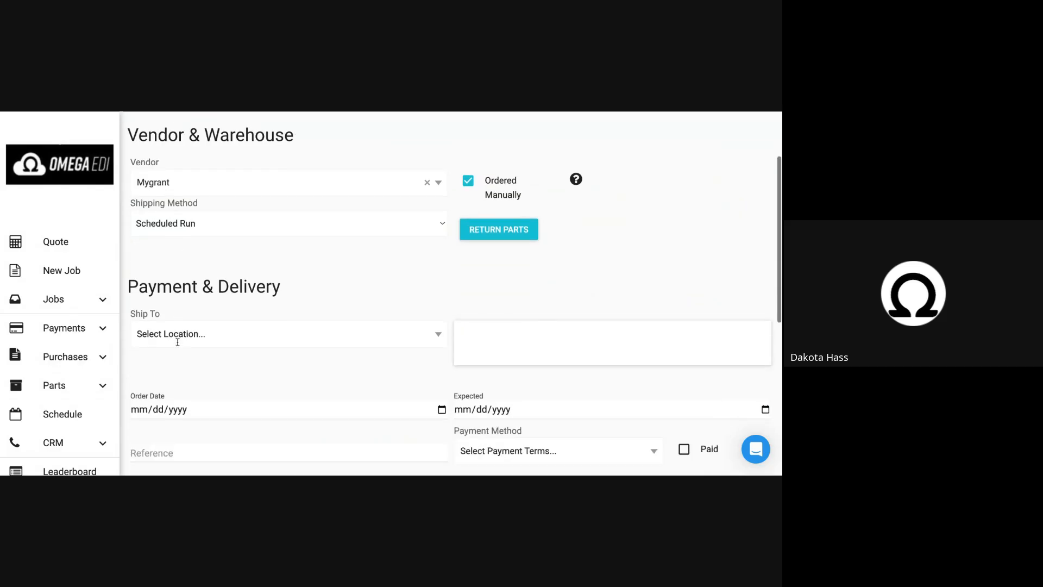
# Set the purchase order's delivery location to #0000 TAX - Rock Hill SC.
pyautogui.click(197, 336)
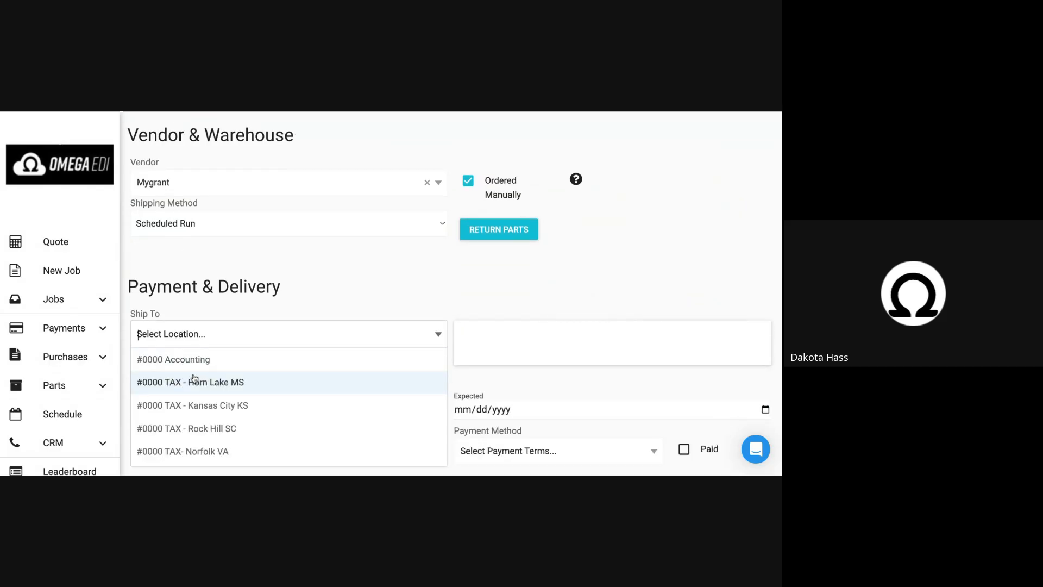
pyautogui.click(212, 428)
pyautogui.scroll(-3, 177, 337)
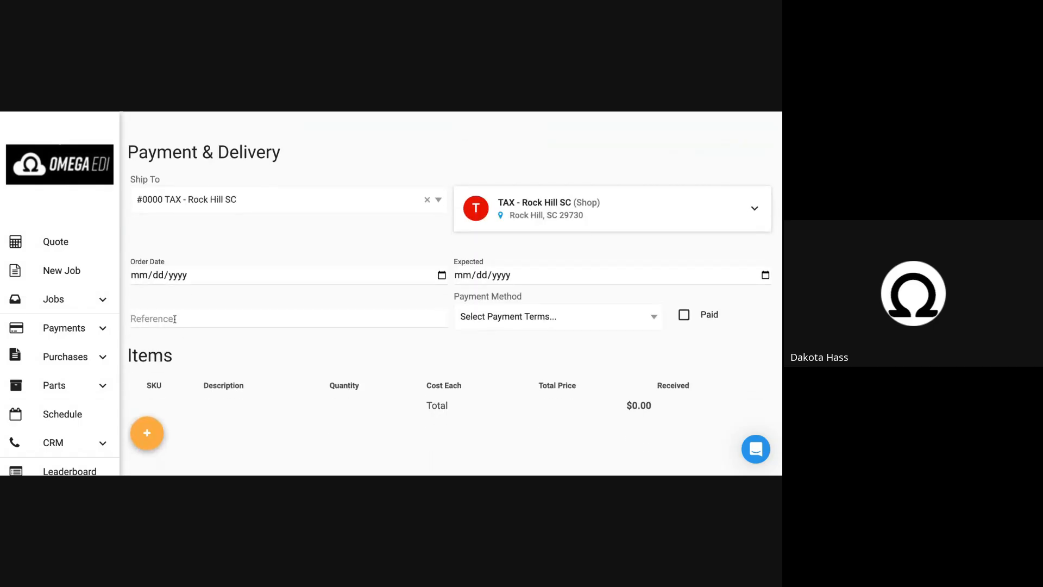
# Fill in the purchase order's reference number using the suggested earlier entry.
pyautogui.click(174, 318)
pyautogui.write('S')
pyautogui.click(186, 333)
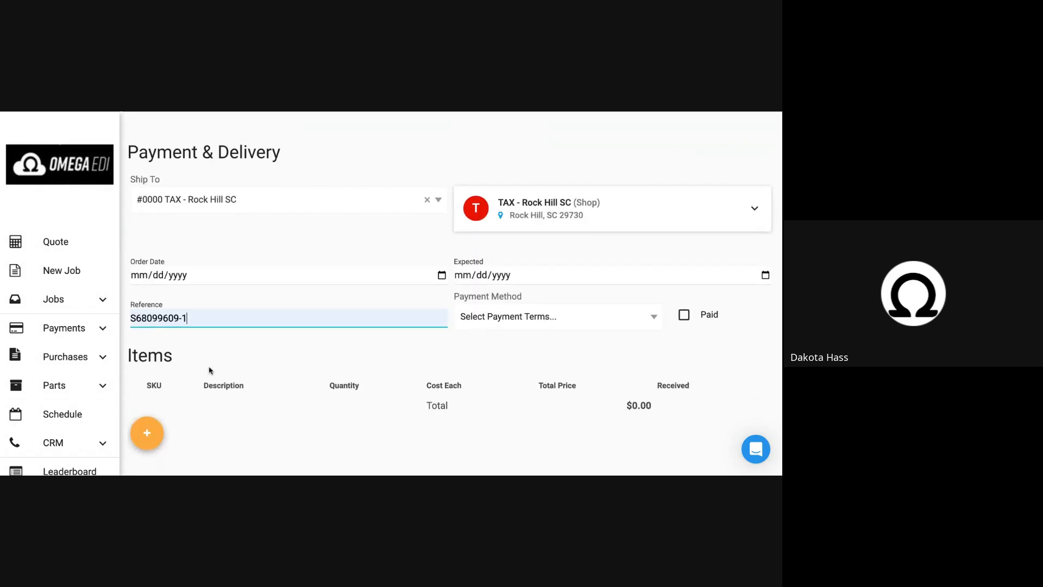
# Add four blank item lines to the purchase order.
pyautogui.scroll(-3, 208, 368)
pyautogui.click(152, 314)
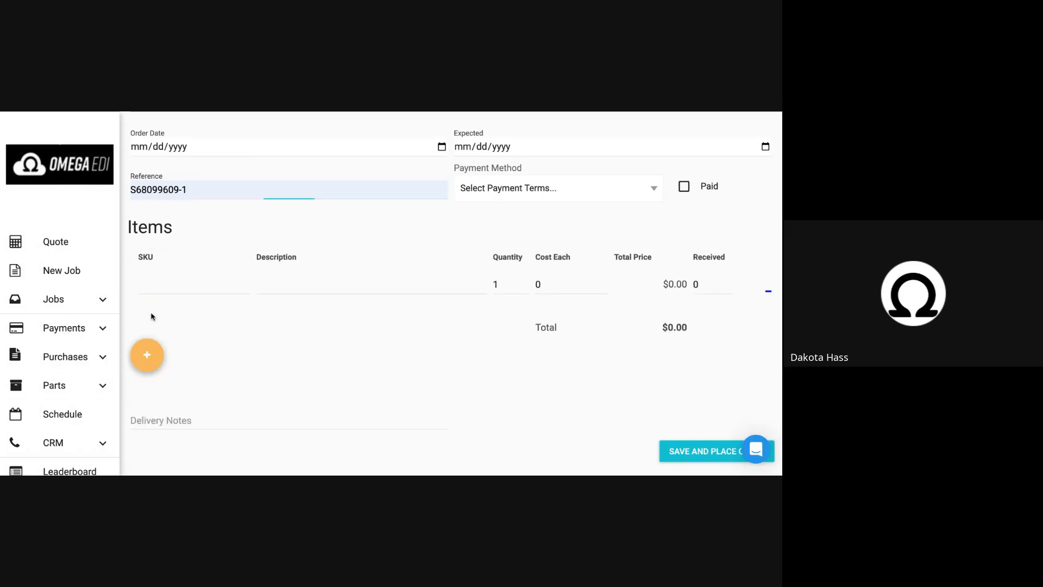
pyautogui.click(150, 348)
pyautogui.click(152, 402)
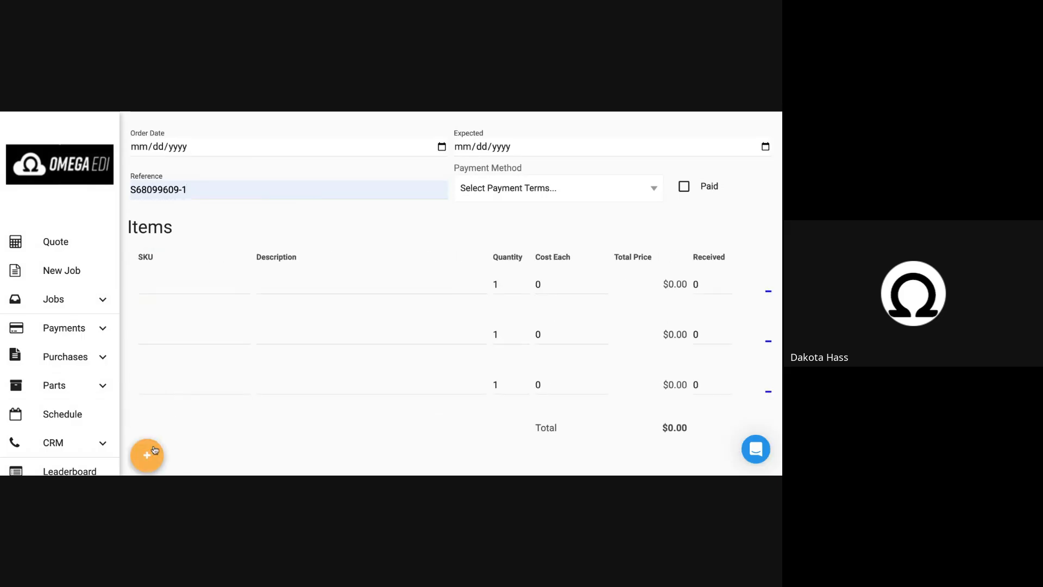
pyautogui.click(153, 454)
# Look up DW0123 for the first item line and choose windshield DW01230GBNN.
pyautogui.scroll(-2, 153, 456)
pyautogui.click(157, 220)
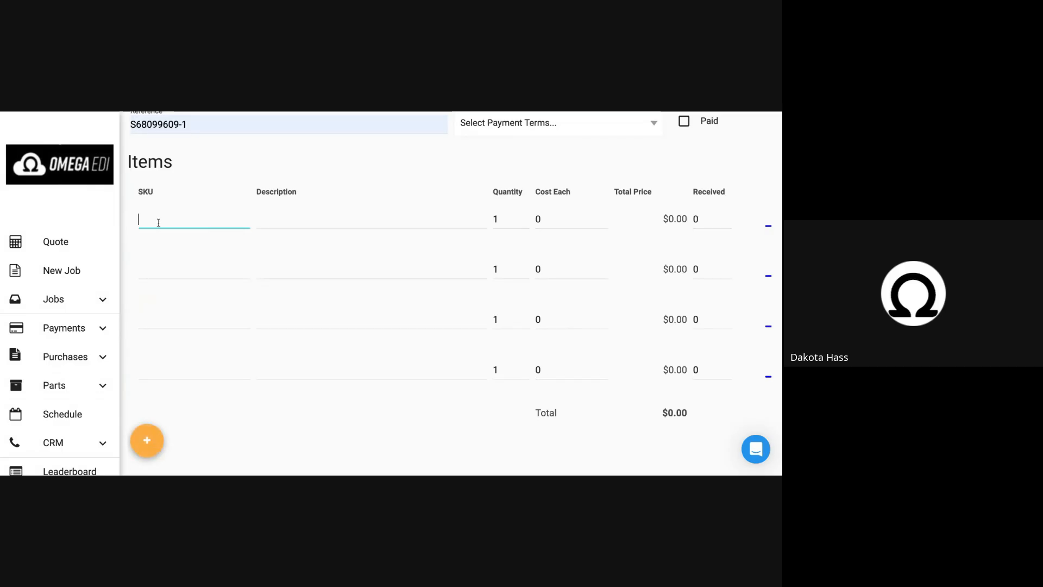
pyautogui.write('DW0123')
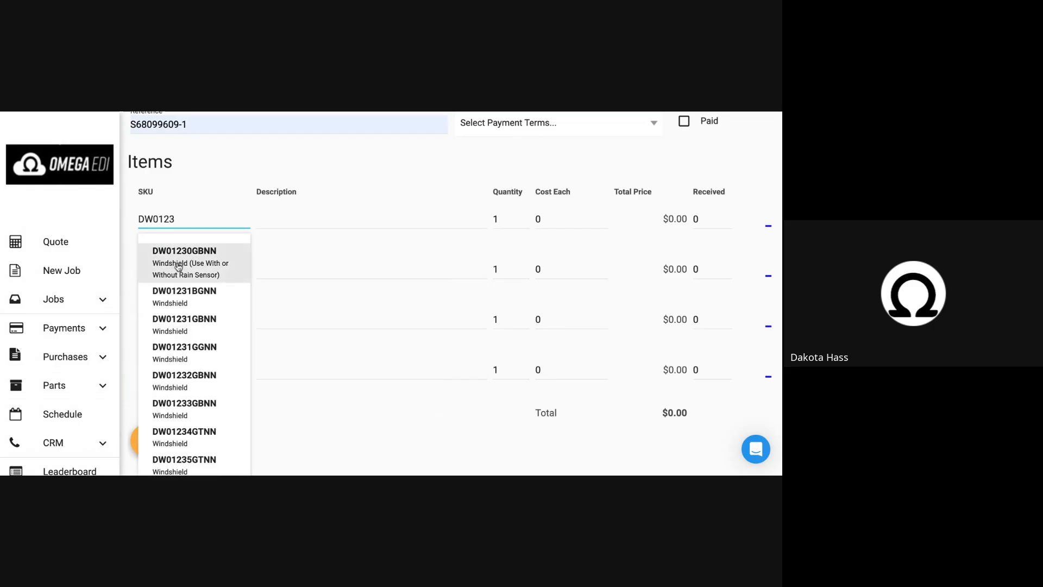
pyautogui.click(195, 163)
# Clear the purchase order's reference number and check the Ordered Manually setting beside the vendor.
pyautogui.scroll(1, 194, 163)
pyautogui.scroll(1, 194, 163)
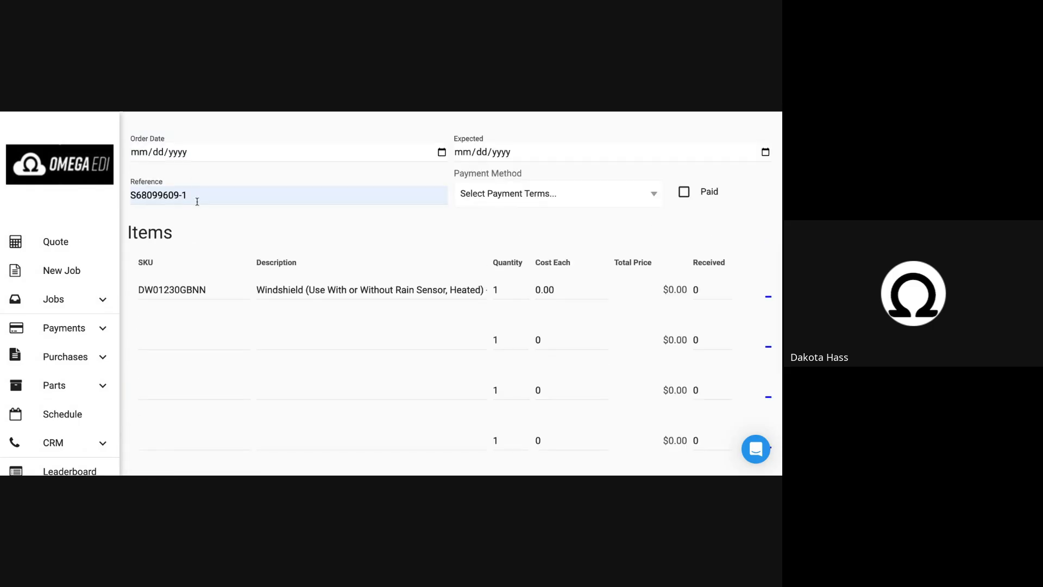
pyautogui.moveTo(195, 201); pyautogui.dragTo(128, 200)
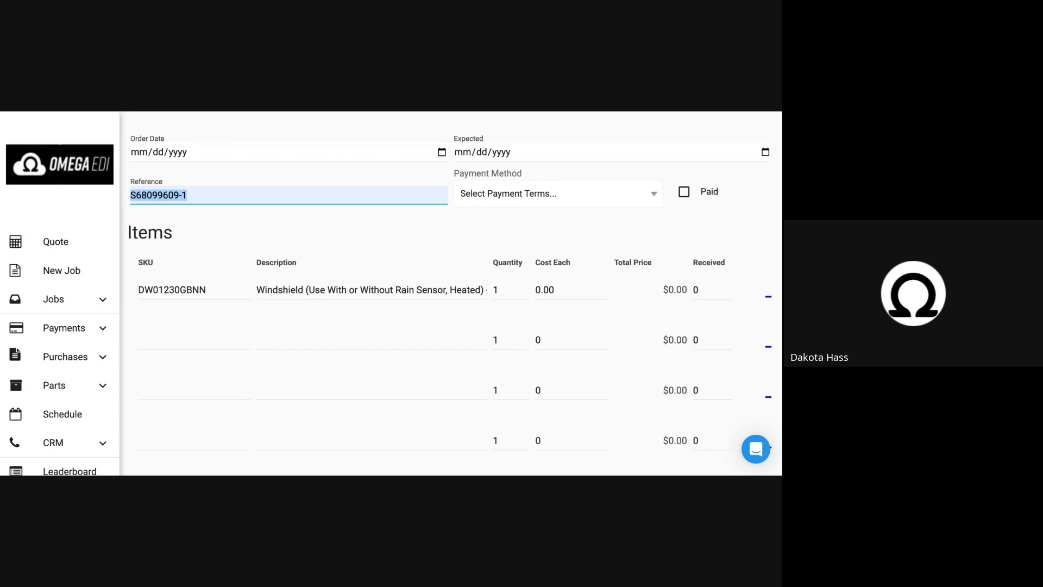
pyautogui.press('BackSpace')
pyautogui.scroll(8, 214, 239)
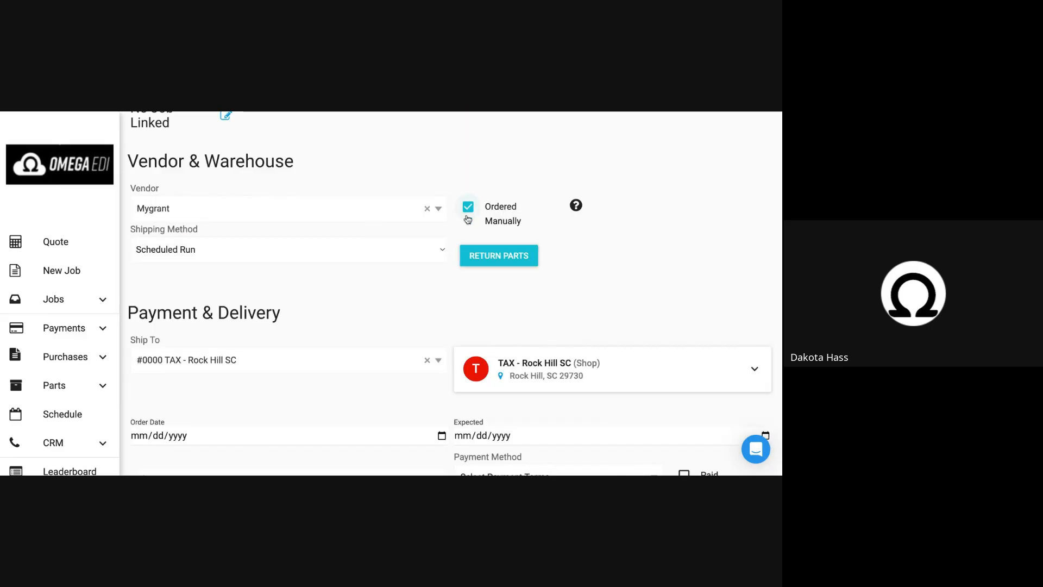
pyautogui.scroll(-5, 427, 339)
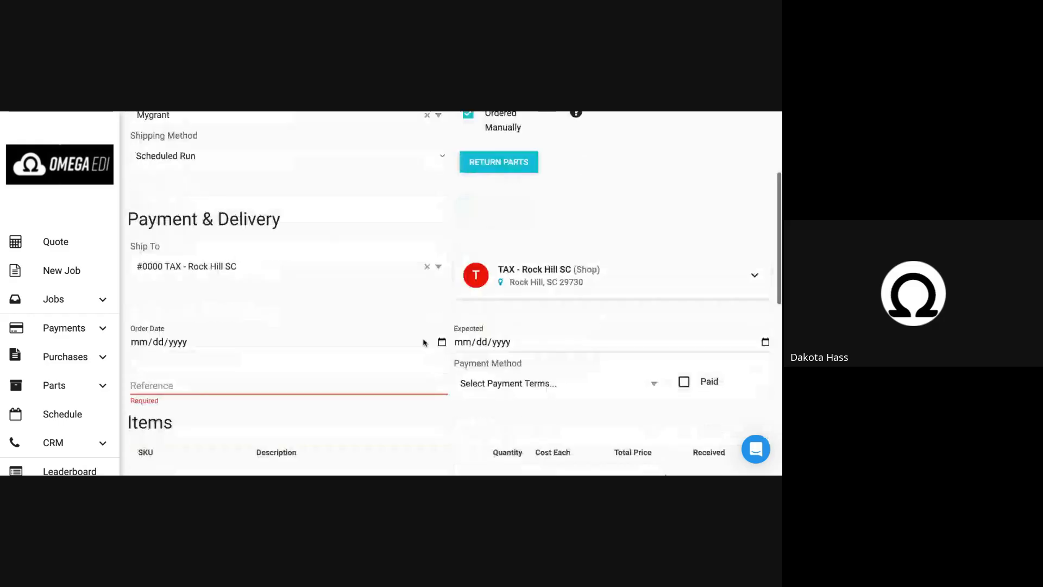
pyautogui.scroll(-5, 268, 297)
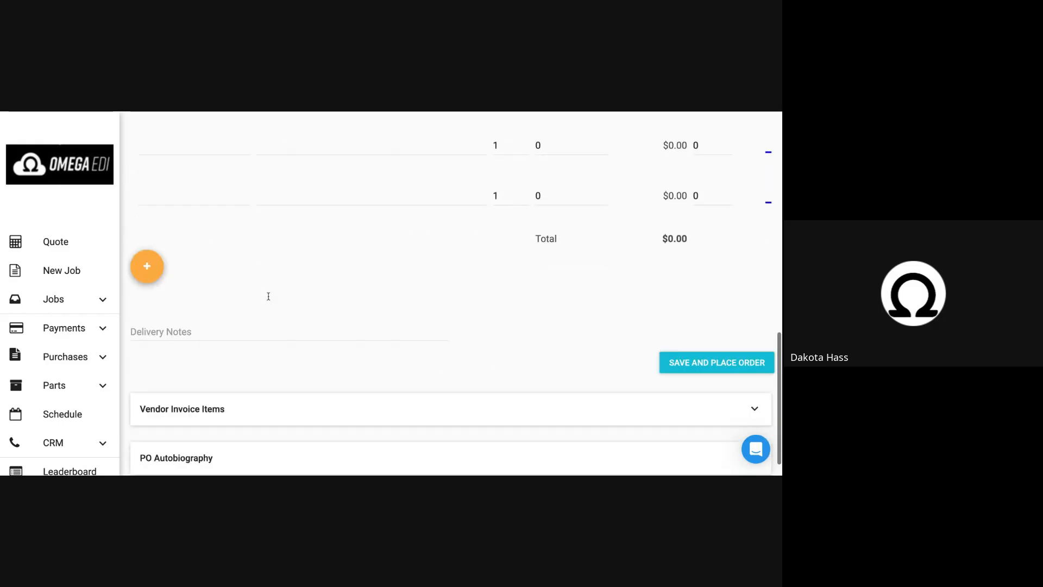
# Look up DW0 for the second item line and choose windshield DW00109GTNN.
pyautogui.scroll(3, 204, 252)
pyautogui.click(185, 218)
pyautogui.write('DW0')
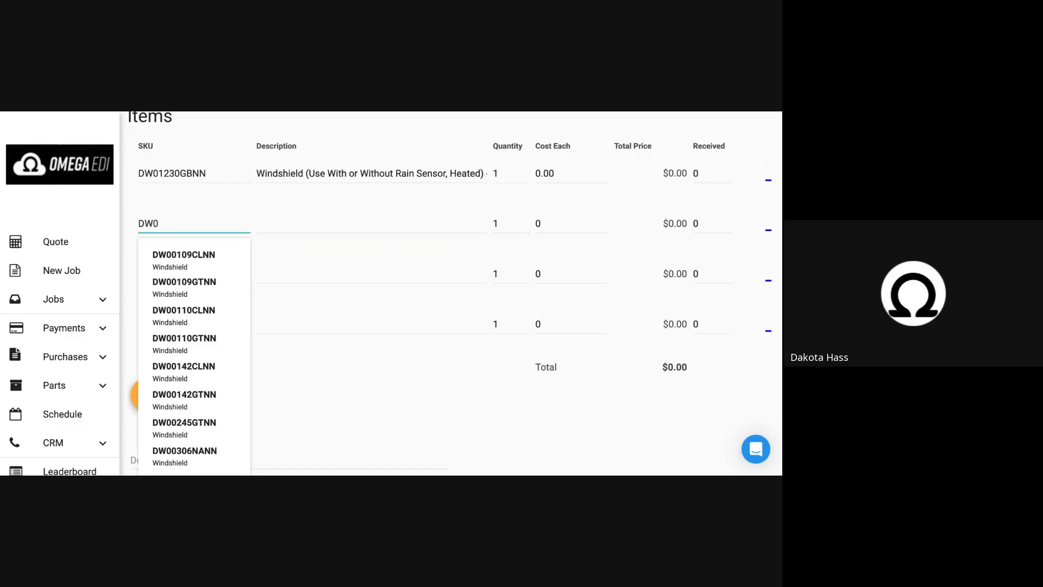
pyautogui.click(200, 301)
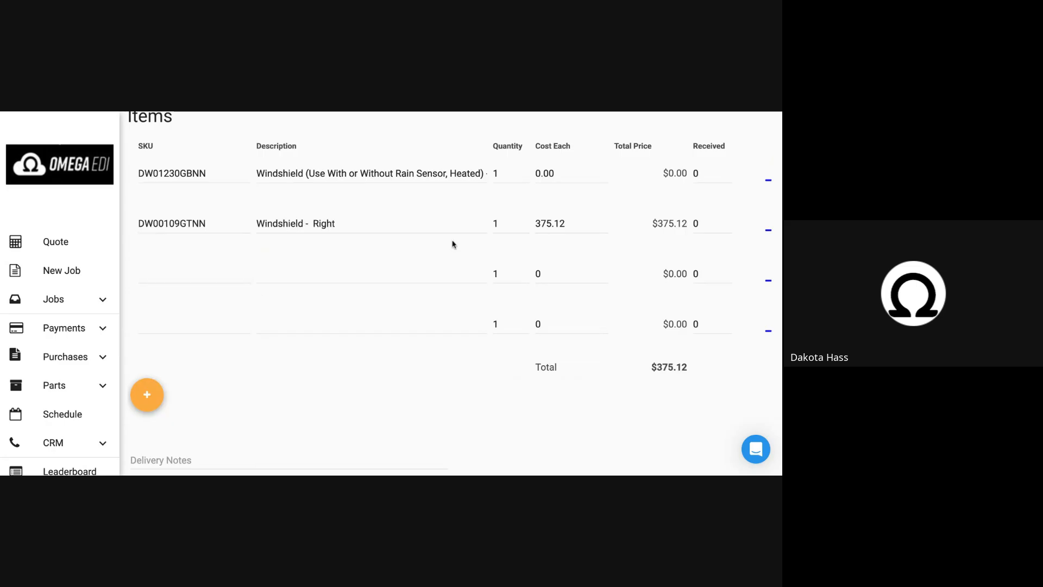
# Enter DW as the third item's SKU and set the quantity of DW00109GTNN to 30.
pyautogui.click(185, 272)
pyautogui.write('DW')
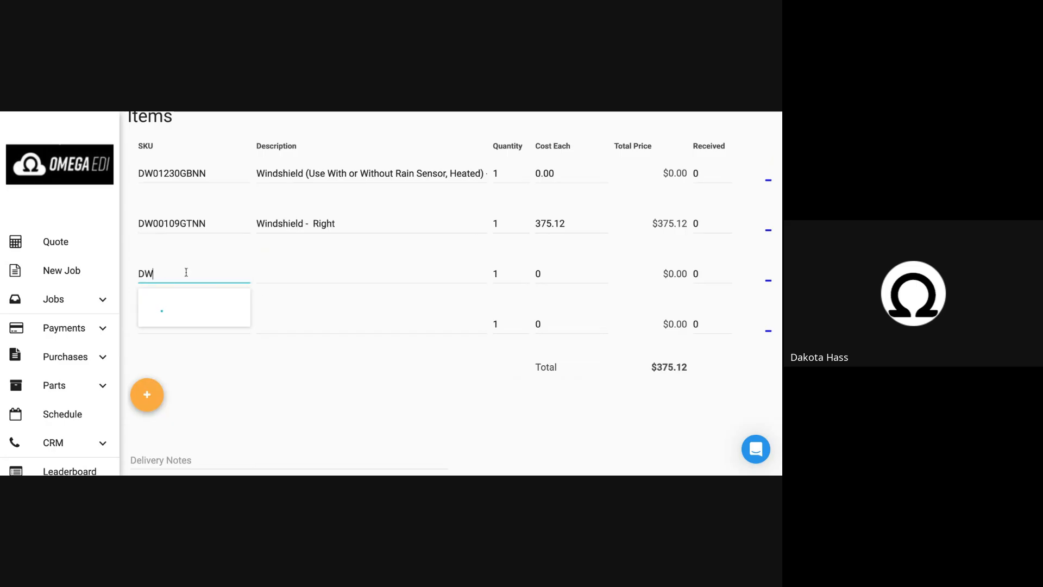
pyautogui.click(505, 228)
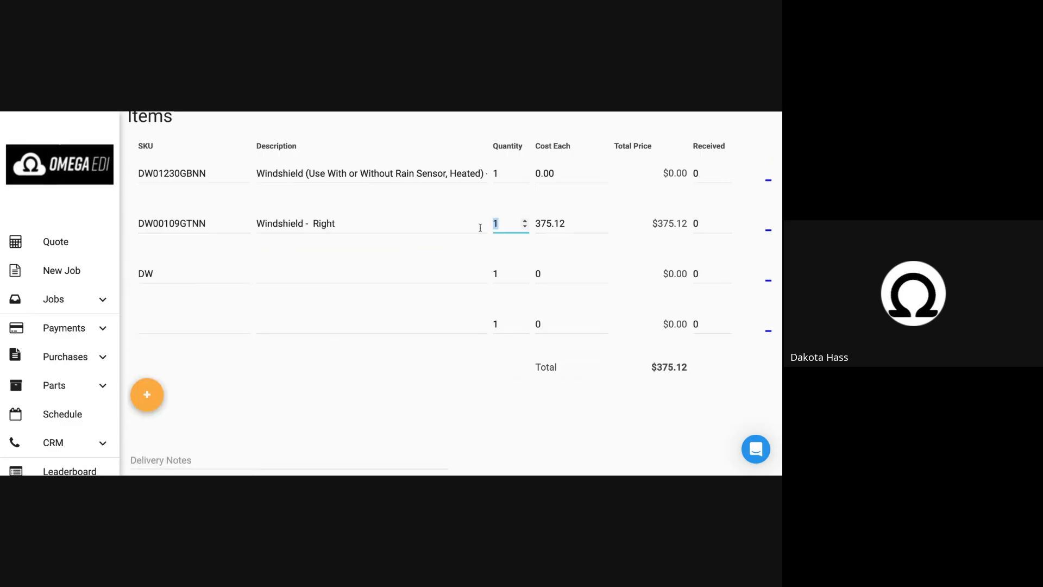
pyautogui.press('BackSpace')
pyautogui.write('30')
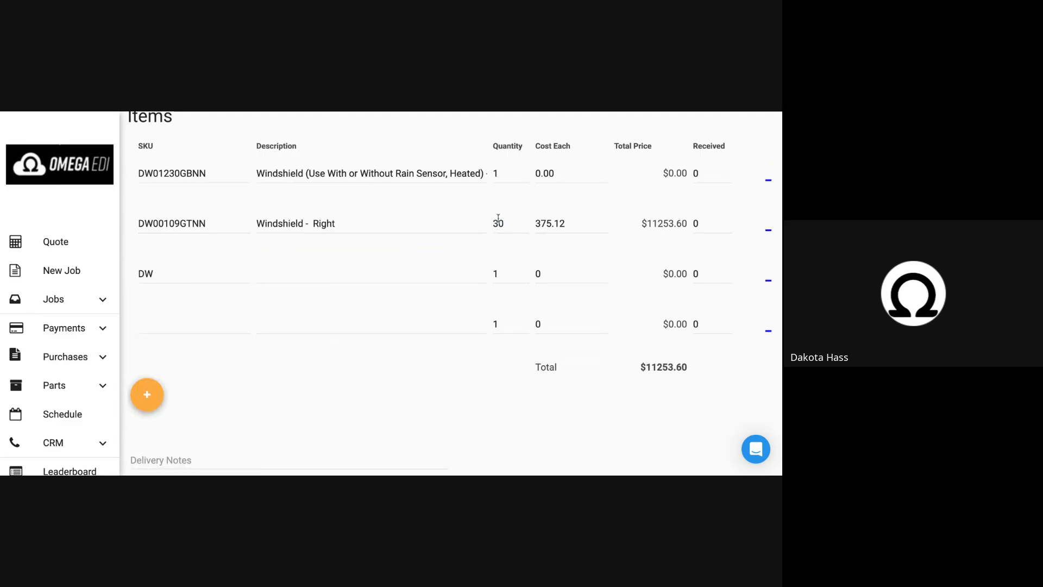
pyautogui.doubleClick(501, 223)
# Open the delivery notes for entry and review the sections at the end of the purchase order.
pyautogui.scroll(-2, 326, 272)
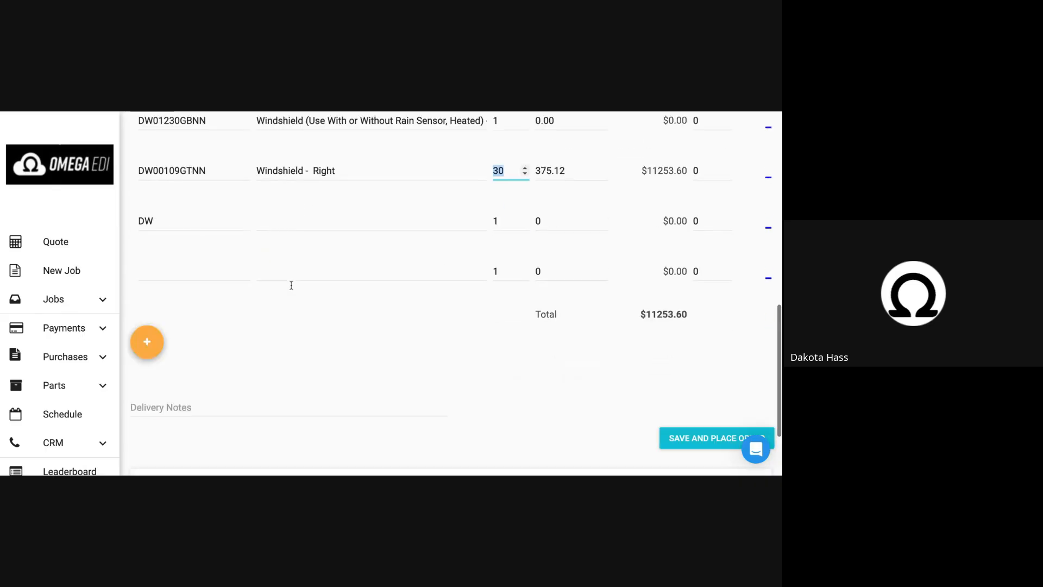
pyautogui.click(176, 359)
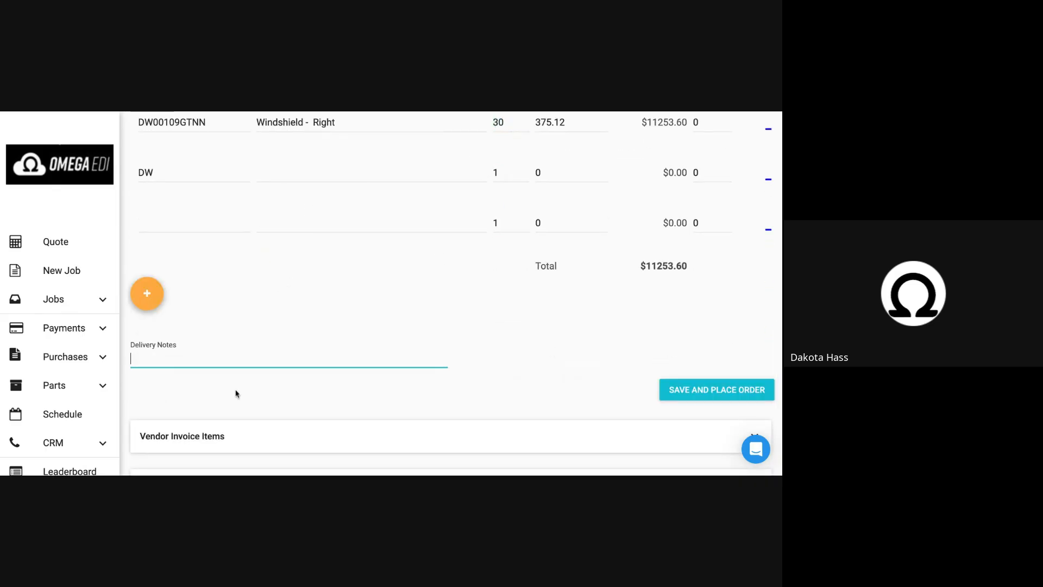
pyautogui.scroll(-1, 235, 391)
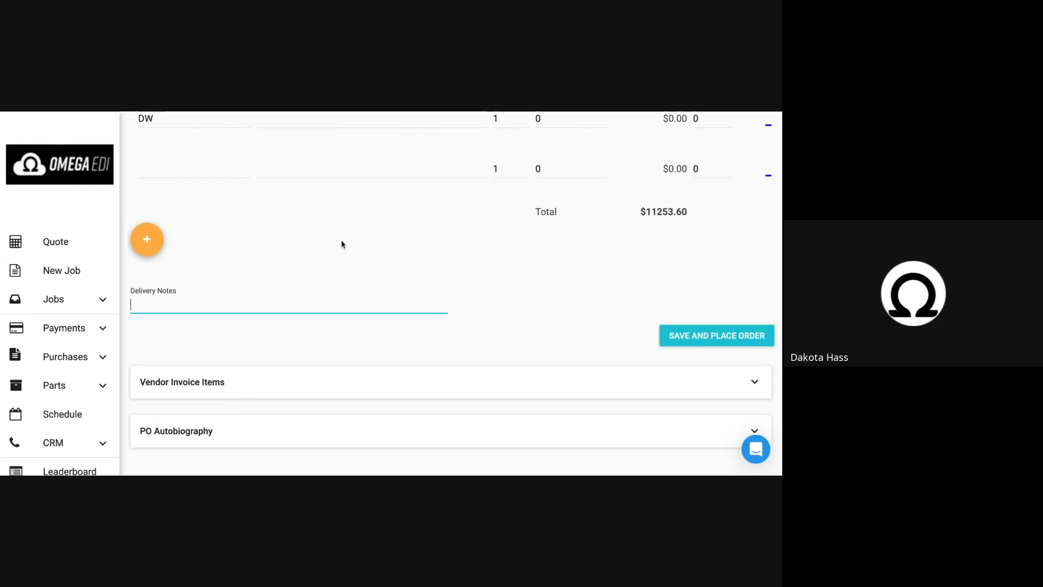
pyautogui.scroll(1, 342, 242)
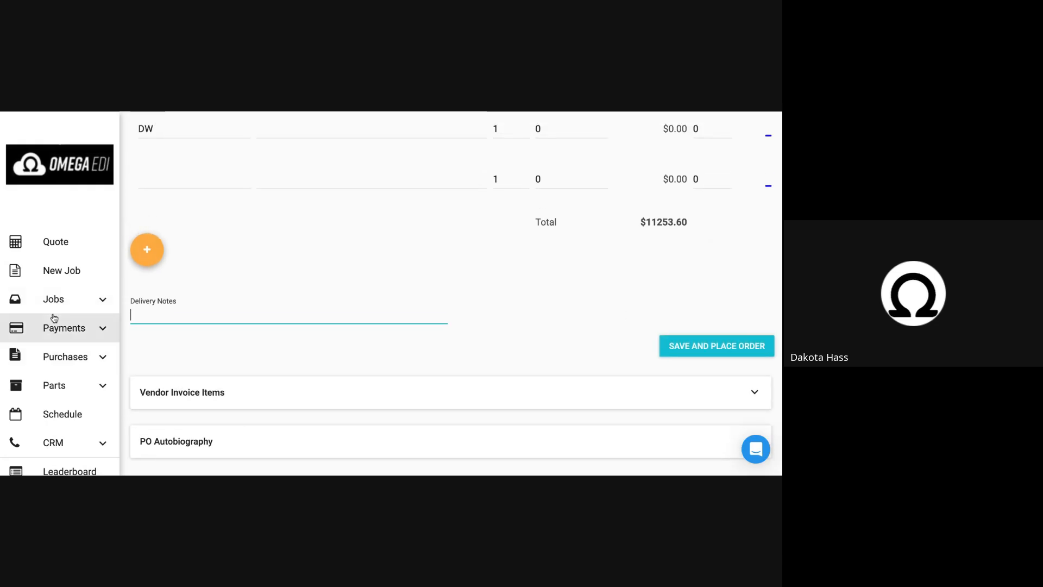
# Leave the order unplaced and review the list of existing purchase orders with its search and filter fields.
pyautogui.click(64, 358)
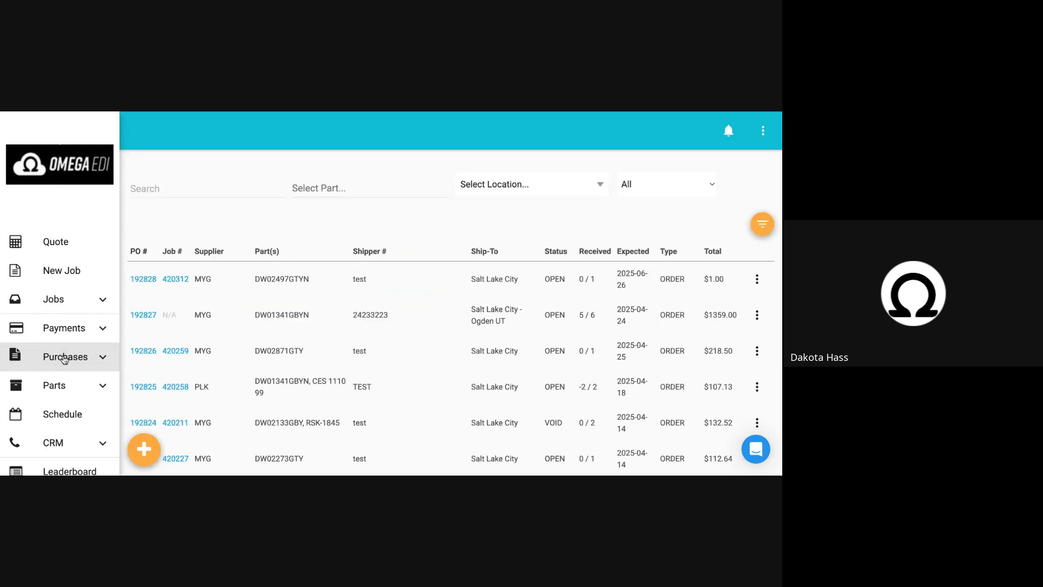
pyautogui.scroll(-1, 177, 326)
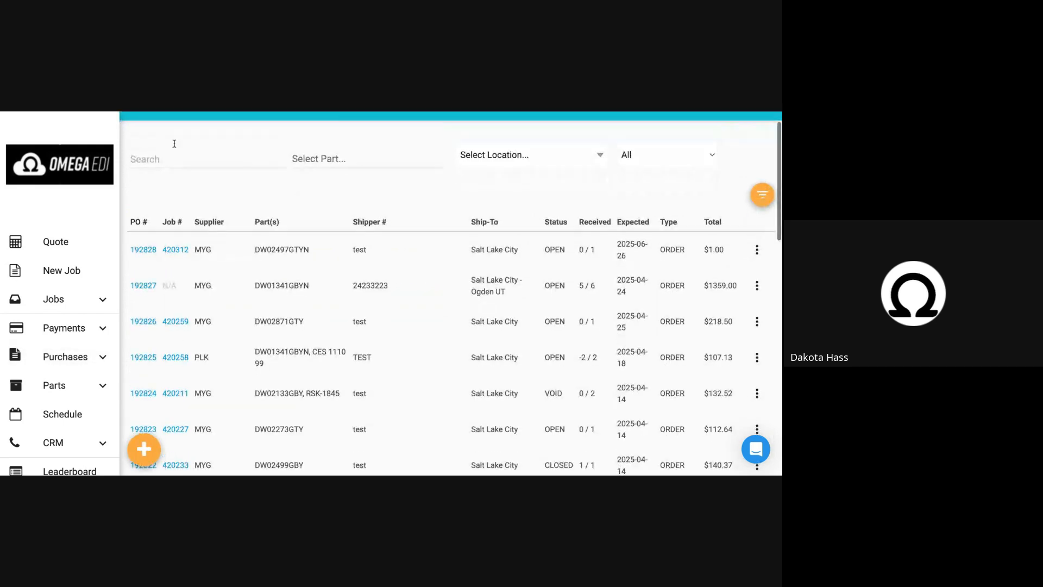
pyautogui.click(156, 165)
pyautogui.click(302, 201)
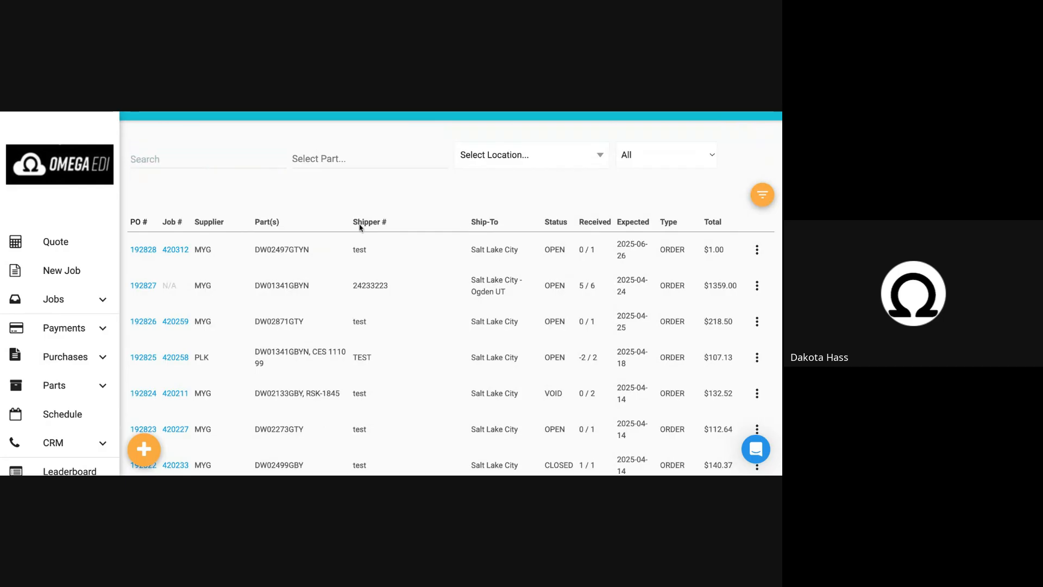
pyautogui.scroll(-1, 356, 280)
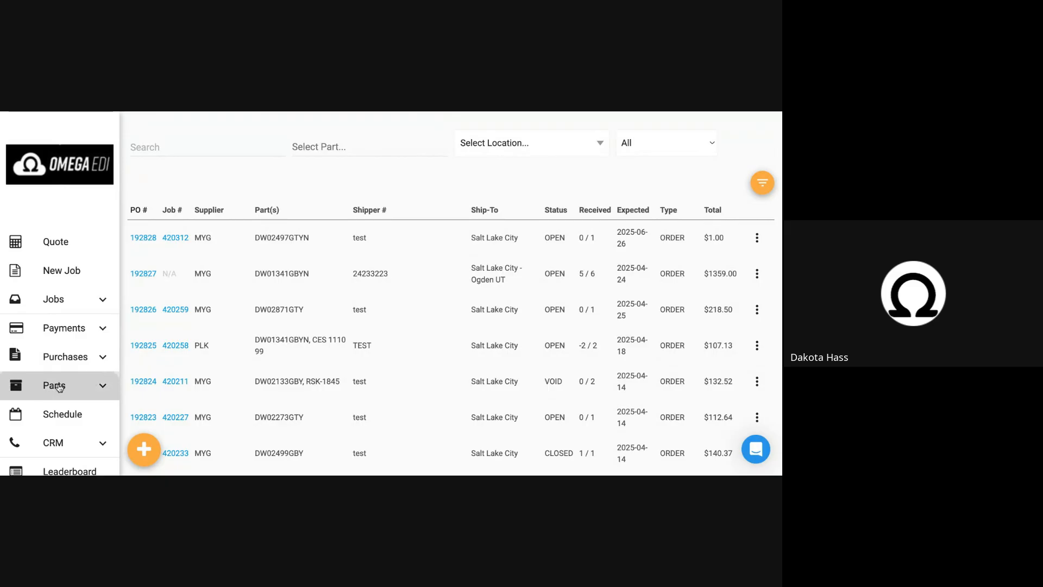
# Review the received, should-return and awaiting parts for the Salt Lake City territory.
pyautogui.click(59, 387)
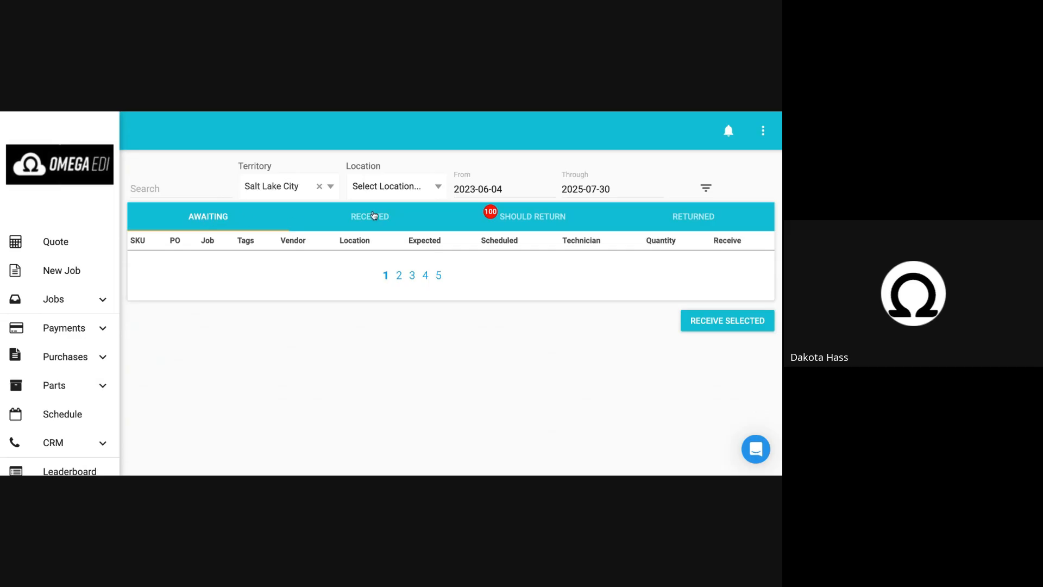
pyautogui.click(374, 215)
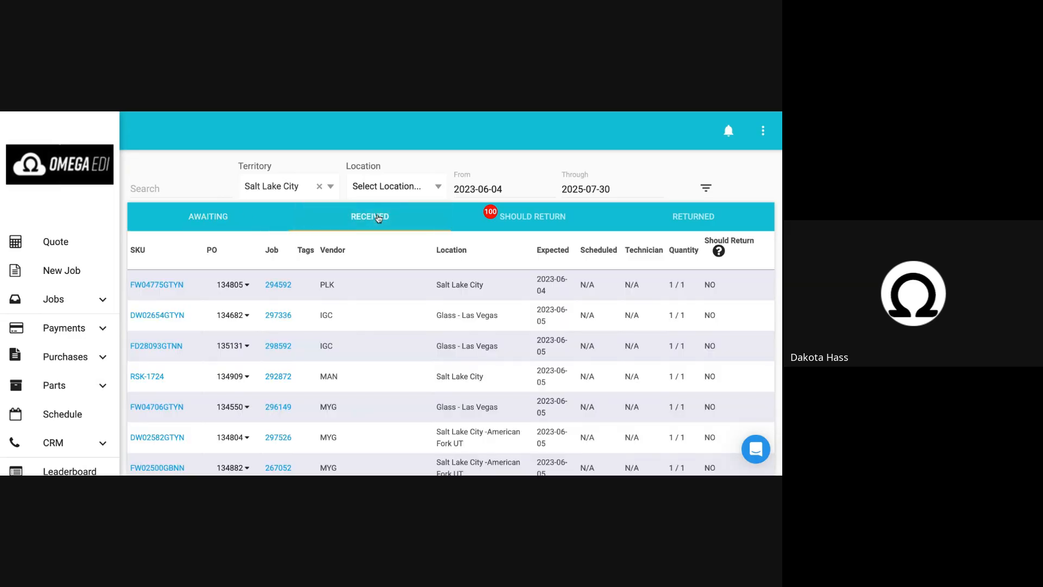
pyautogui.click(528, 218)
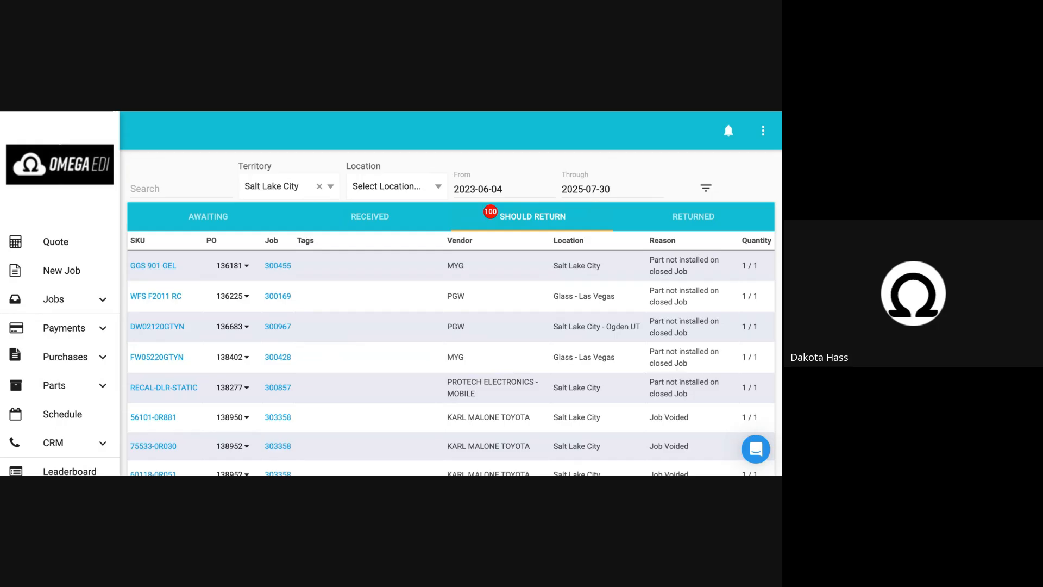
pyautogui.scroll(-1, 449, 373)
pyautogui.scroll(2, 449, 373)
pyautogui.click(213, 217)
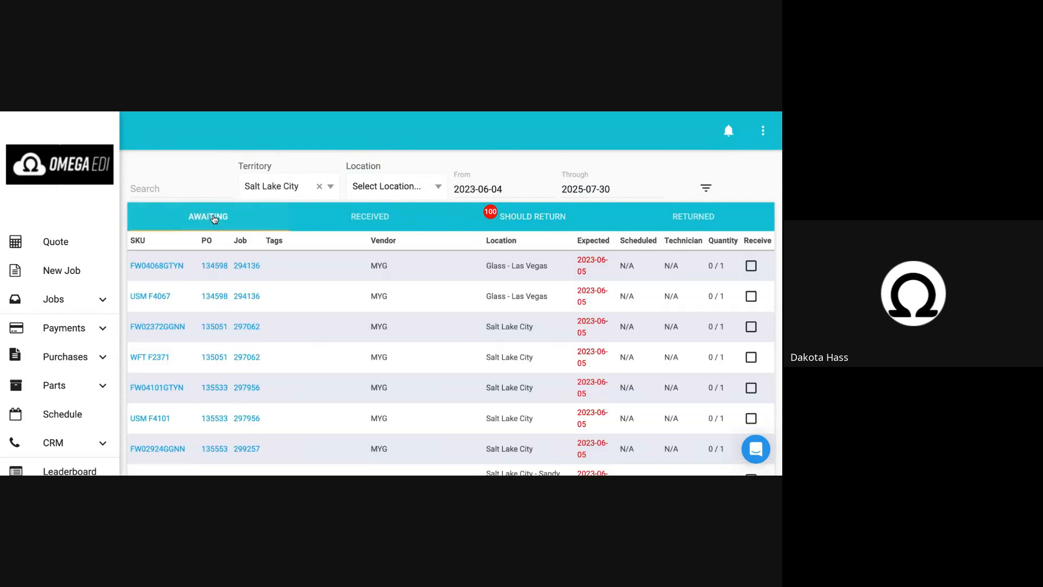
pyautogui.scroll(-1, 292, 324)
pyautogui.scroll(2, 291, 323)
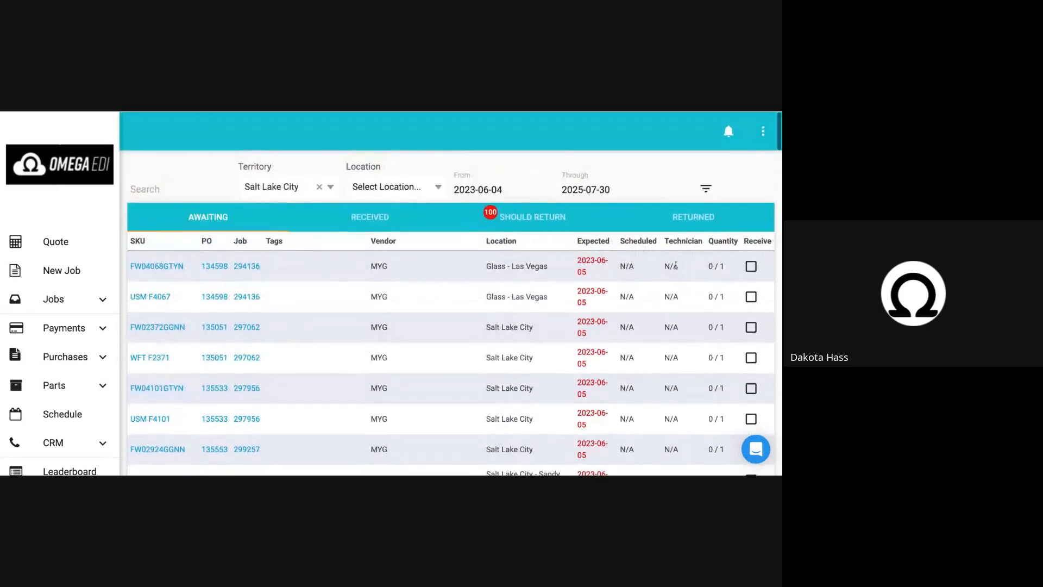
# Mark the awaiting parts FW04068GTYN and USM F4067 for receiving, and clear both marks again.
pyautogui.click(748, 266)
pyautogui.click(752, 297)
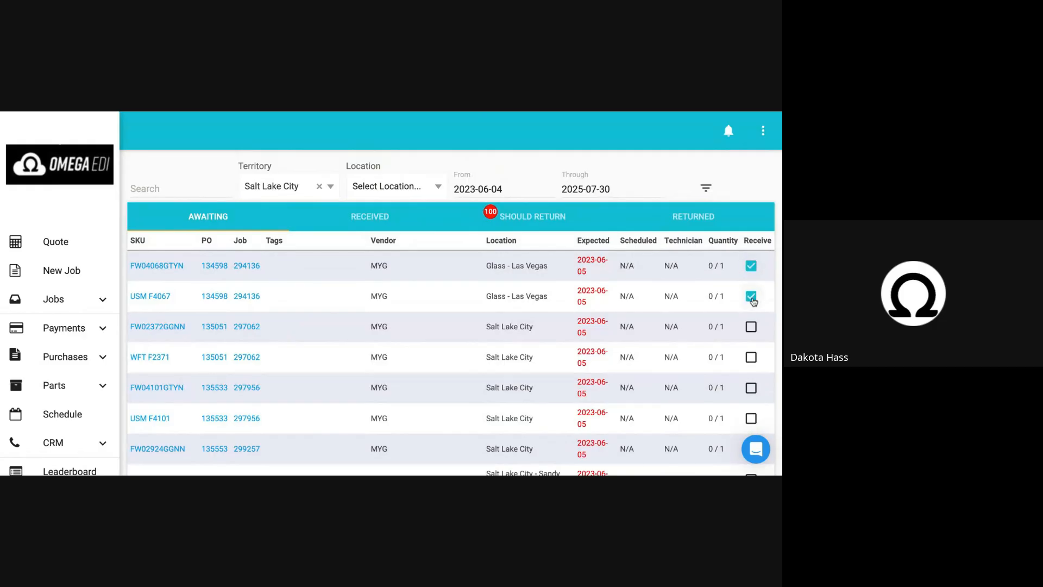
pyautogui.click(752, 298)
pyautogui.click(751, 268)
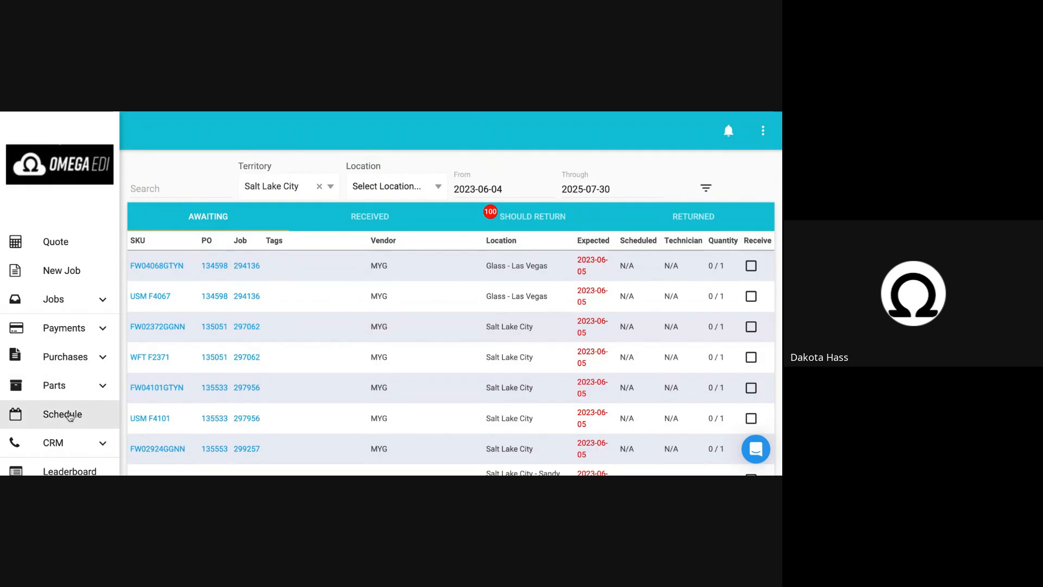
# From the jobs list, check part sourcing and stock for the 2020 Chevrolet Tahoe job and close it without ordering.
pyautogui.click(57, 300)
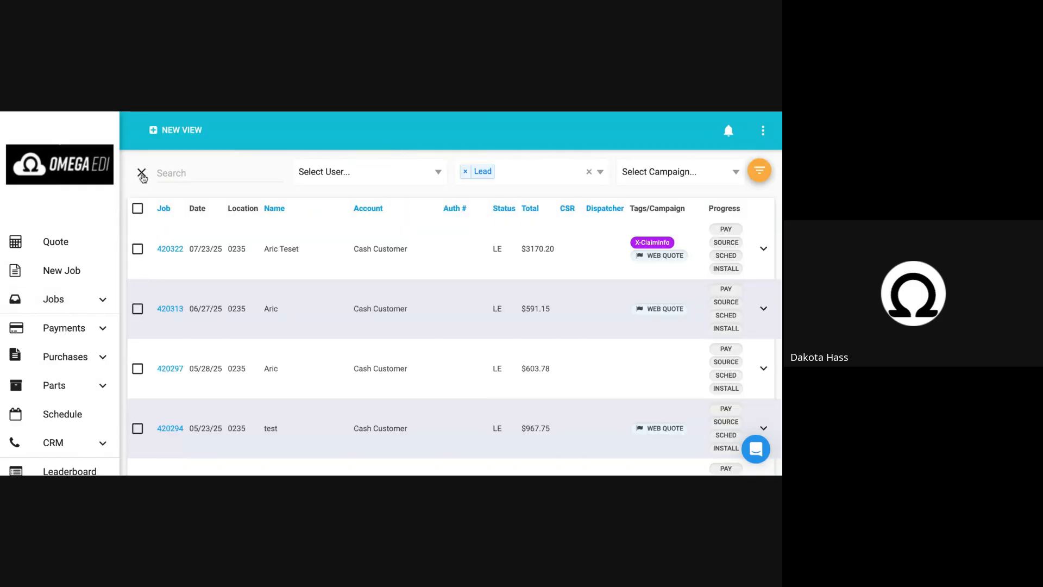
pyautogui.click(732, 246)
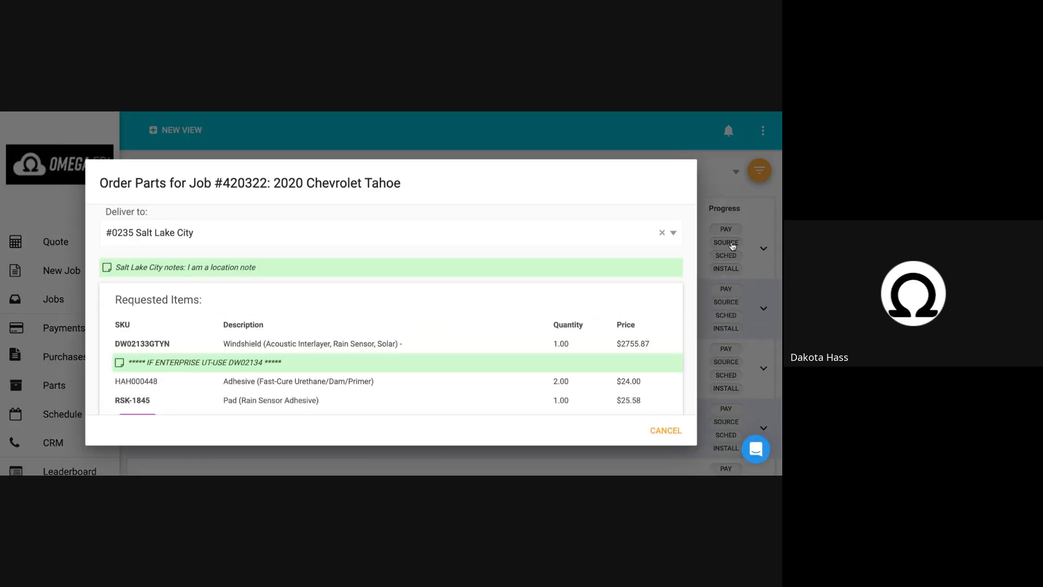
pyautogui.scroll(-3, 482, 379)
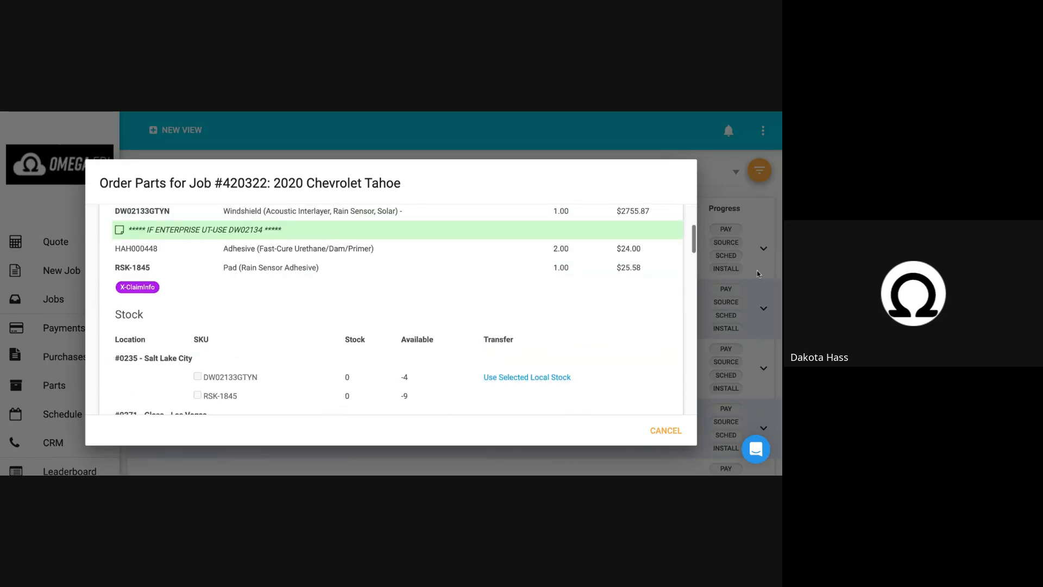
pyautogui.click(763, 291)
pyautogui.scroll(-1, 610, 317)
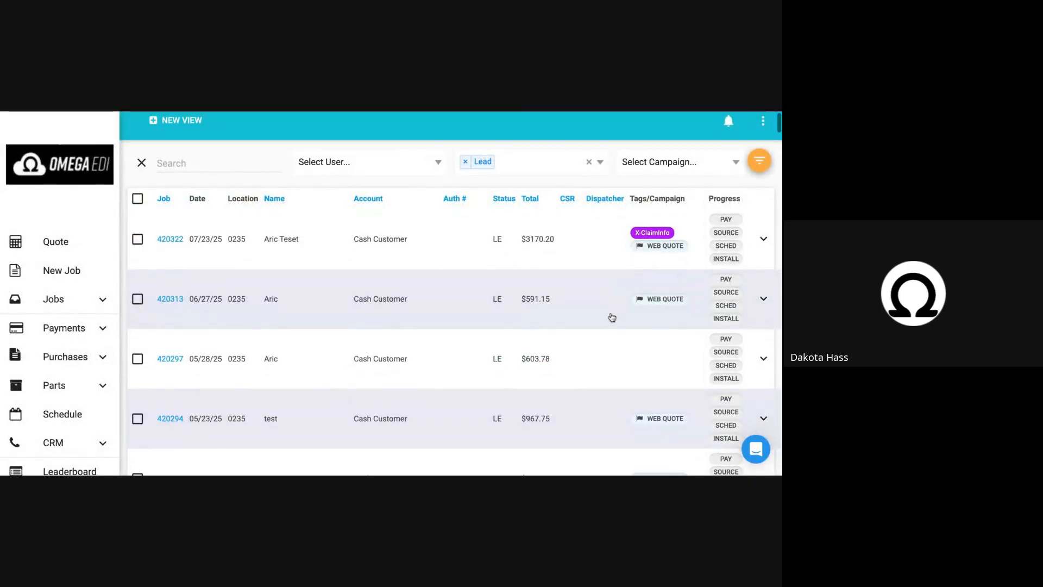